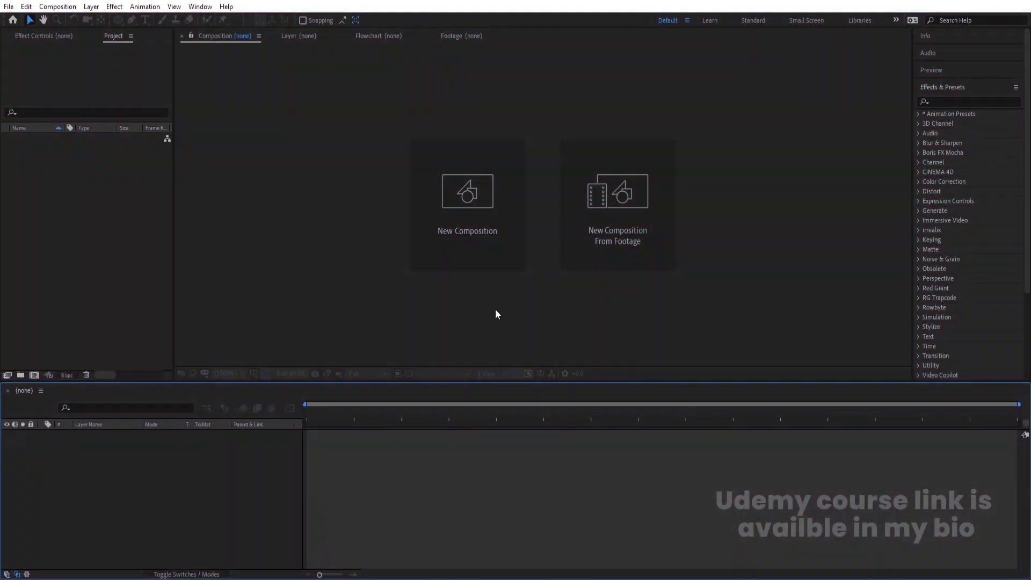
# - Create a composition named "Main Animation" and display its title/action safe guides
pyautogui.click(481, 202)
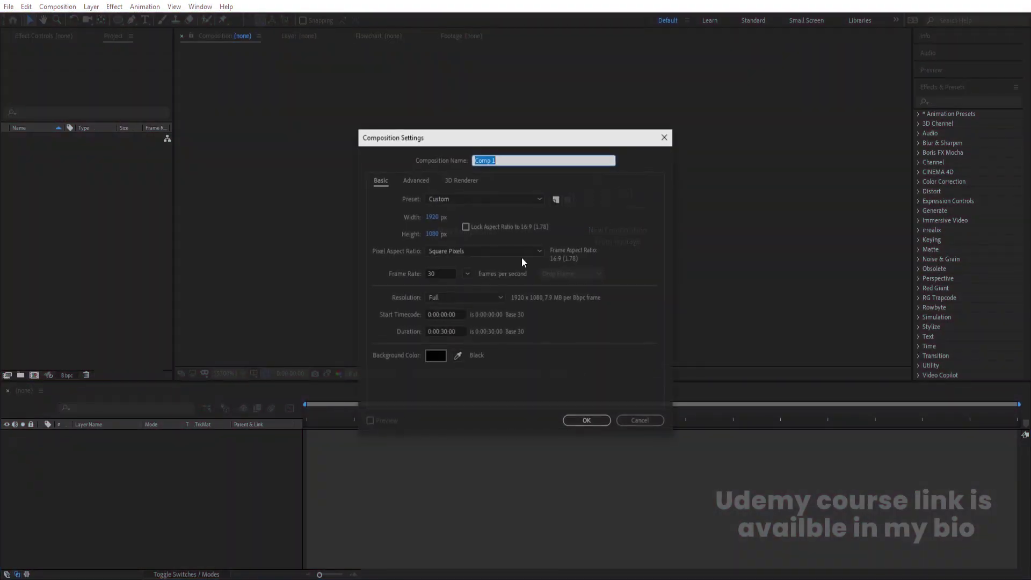
pyautogui.write('Main')
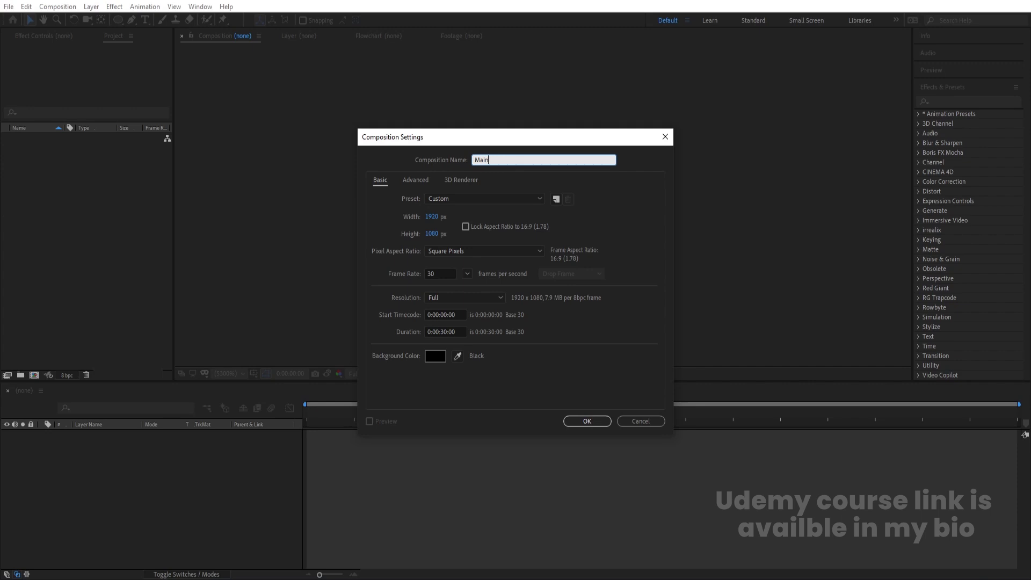
pyautogui.write(' Animation')
pyautogui.click(575, 417)
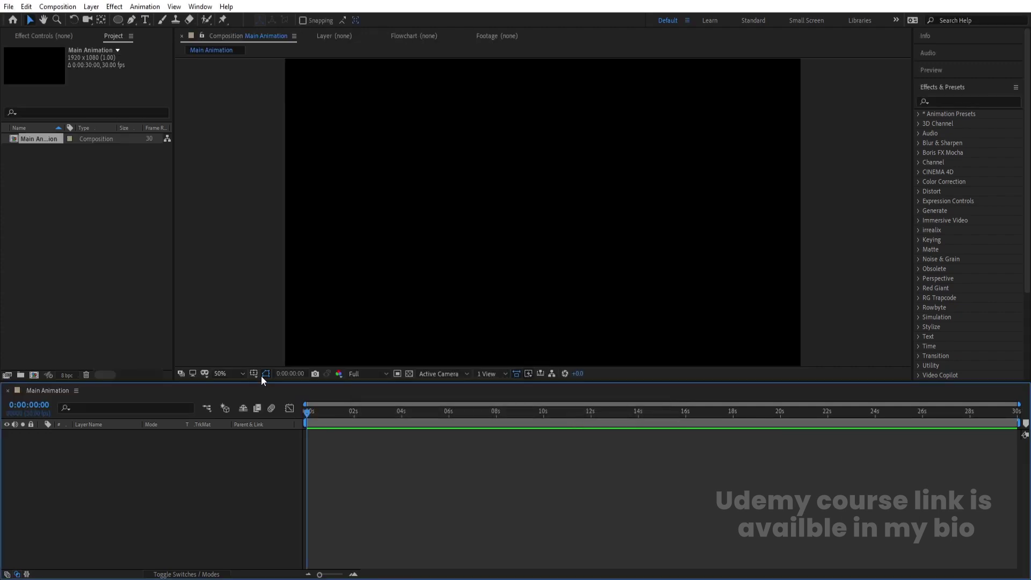
pyautogui.click(254, 375)
pyautogui.click(290, 387)
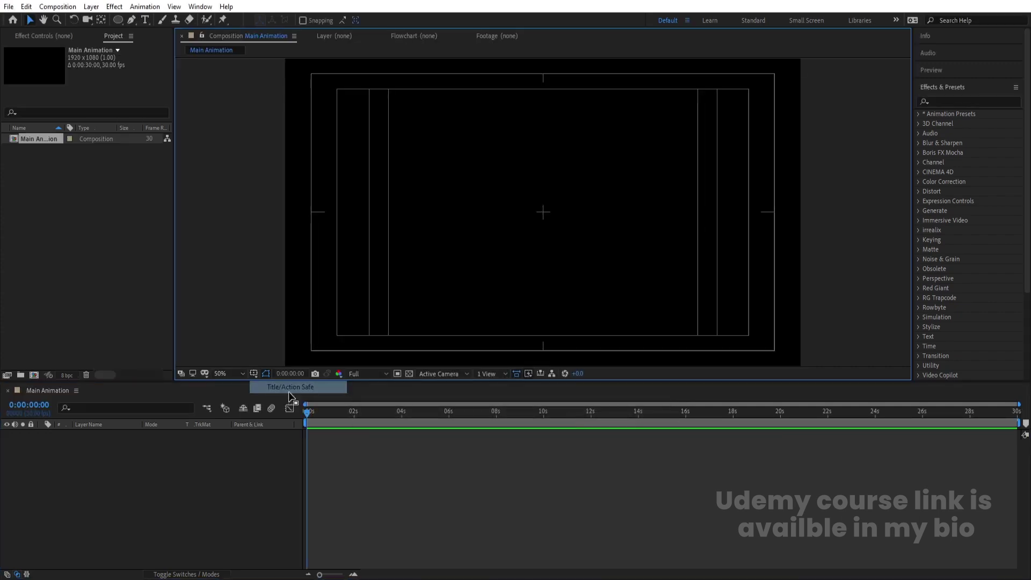
# - Draw a white-filled ellipse with no stroke near the middle of the composition
pyautogui.click(117, 21)
pyautogui.click(326, 21)
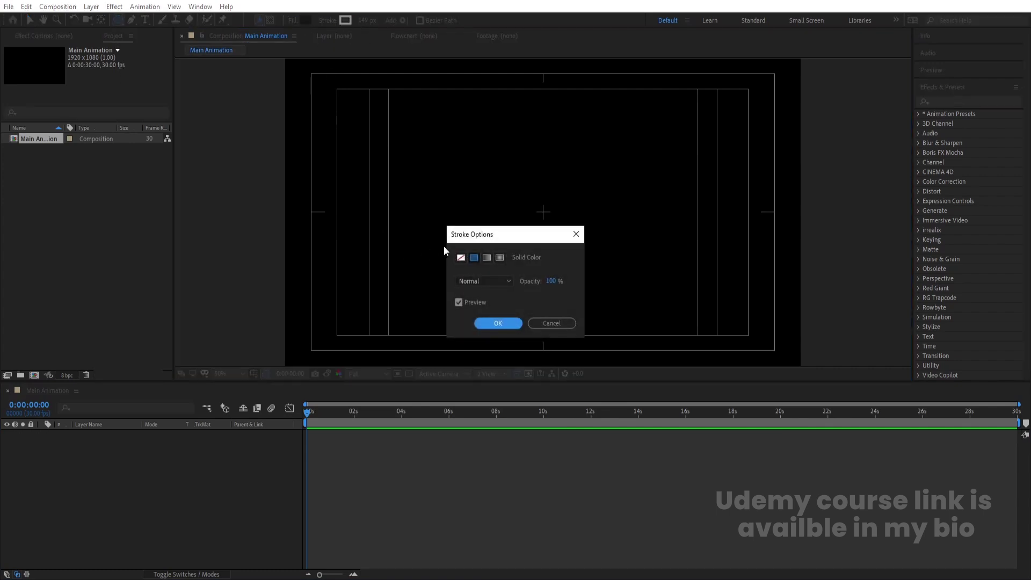
pyautogui.click(461, 257)
pyautogui.click(487, 323)
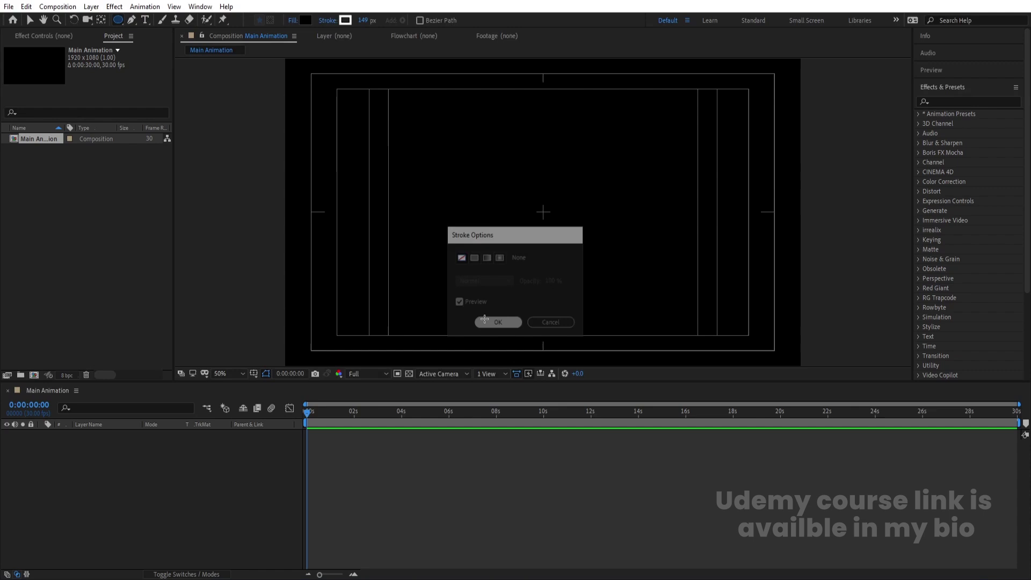
pyautogui.click(306, 20)
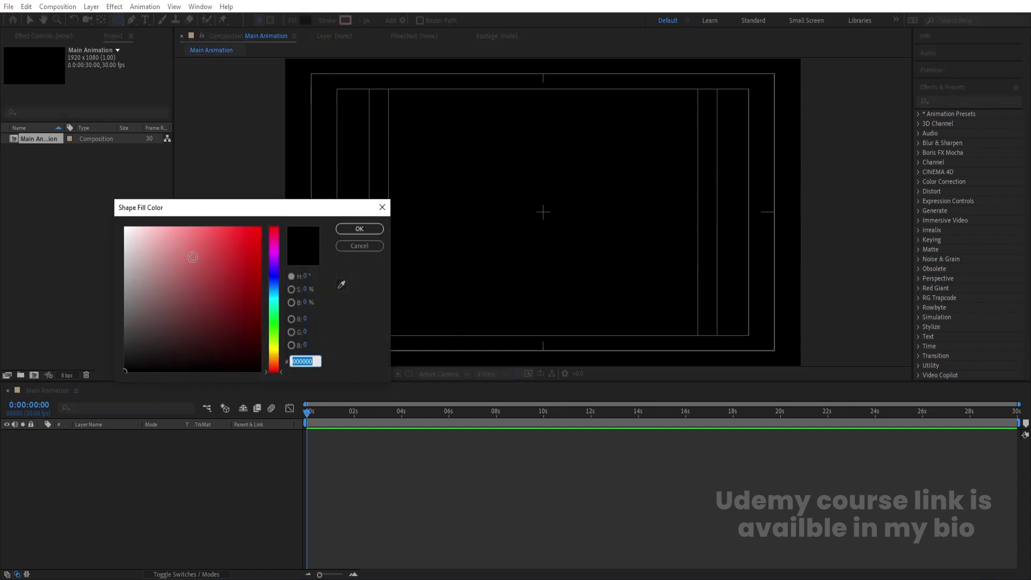
pyautogui.click(125, 229)
pyautogui.click(360, 229)
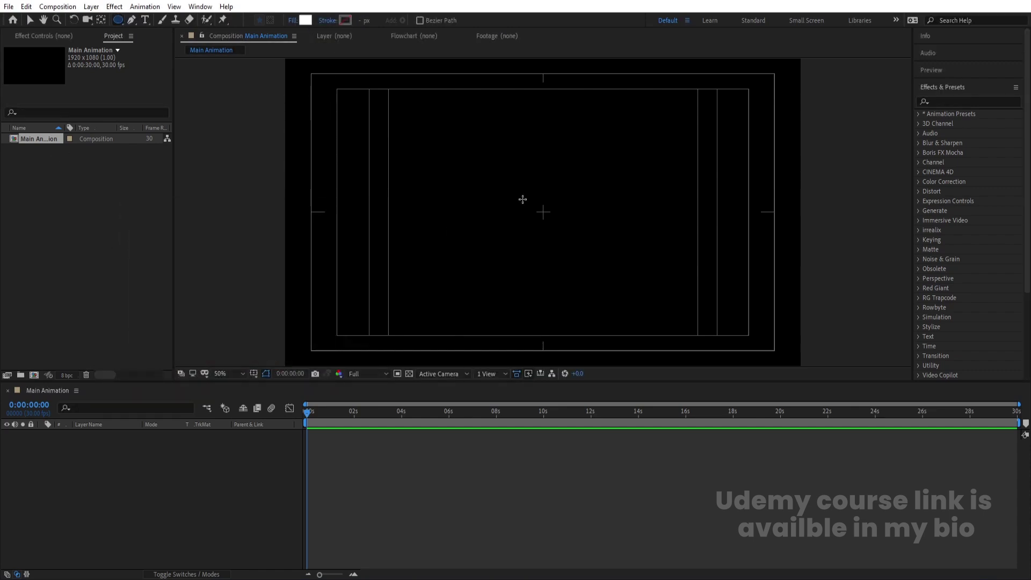
pyautogui.moveTo(481, 164); pyautogui.dragTo(556, 243)
pyautogui.click(108, 489)
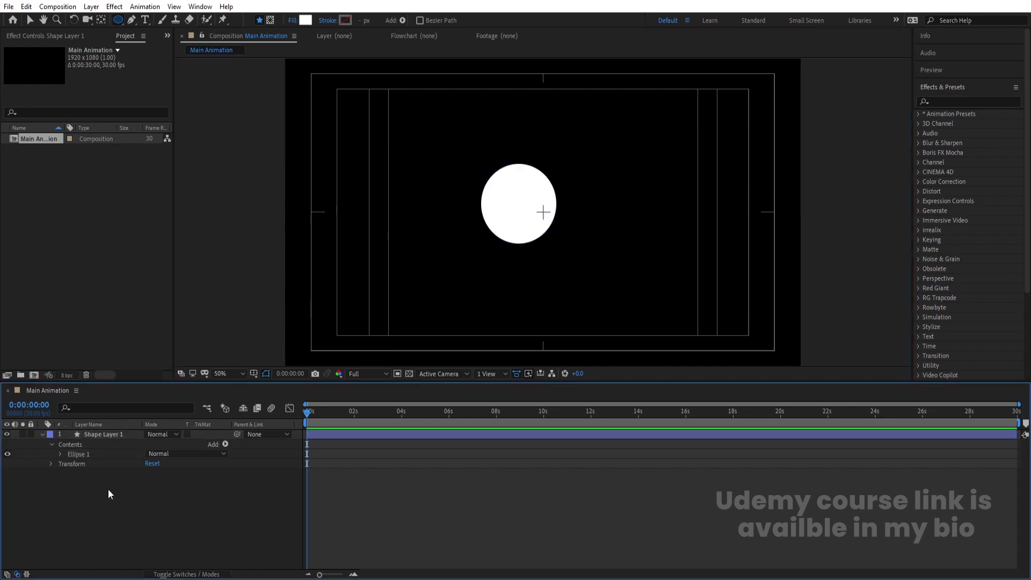
# - Centre the anchor point in the ellipse and align the layer horizontally and vertically to the composition's centre
pyautogui.click(101, 433)
pyautogui.hotkey('ctrl', 'alt', 'Home')
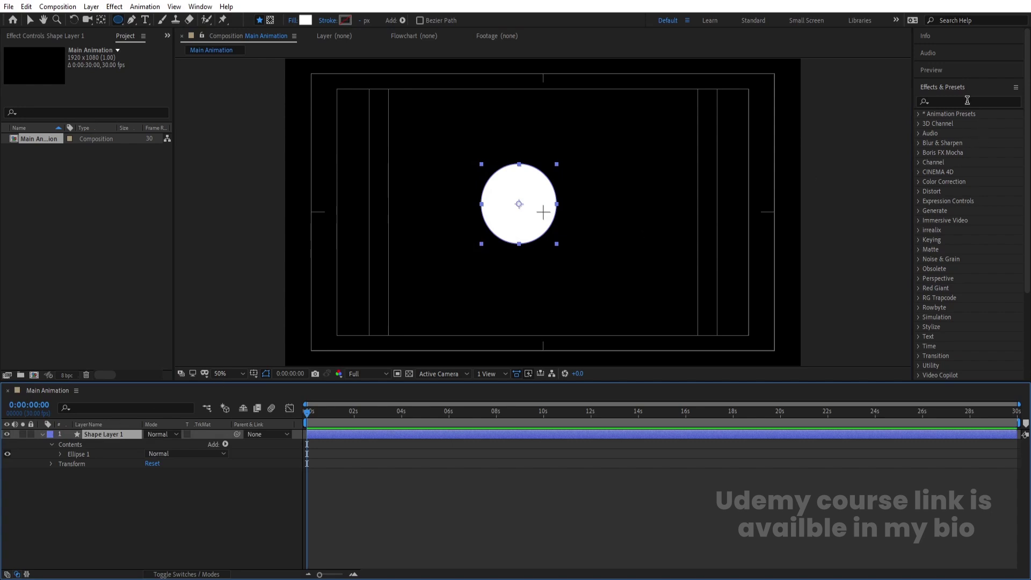
pyautogui.click(943, 87)
pyautogui.click(933, 108)
pyautogui.click(943, 134)
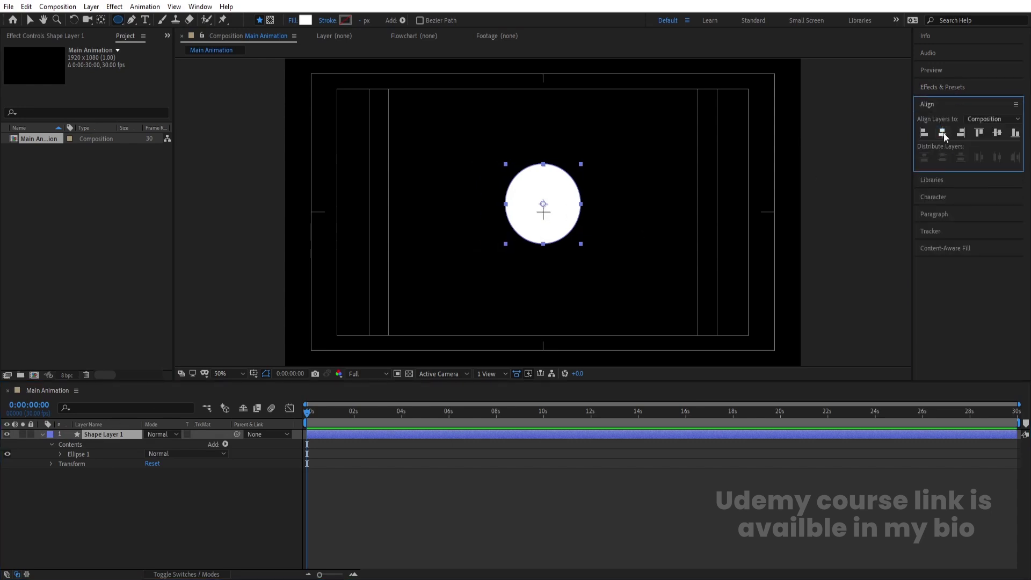
pyautogui.click(998, 133)
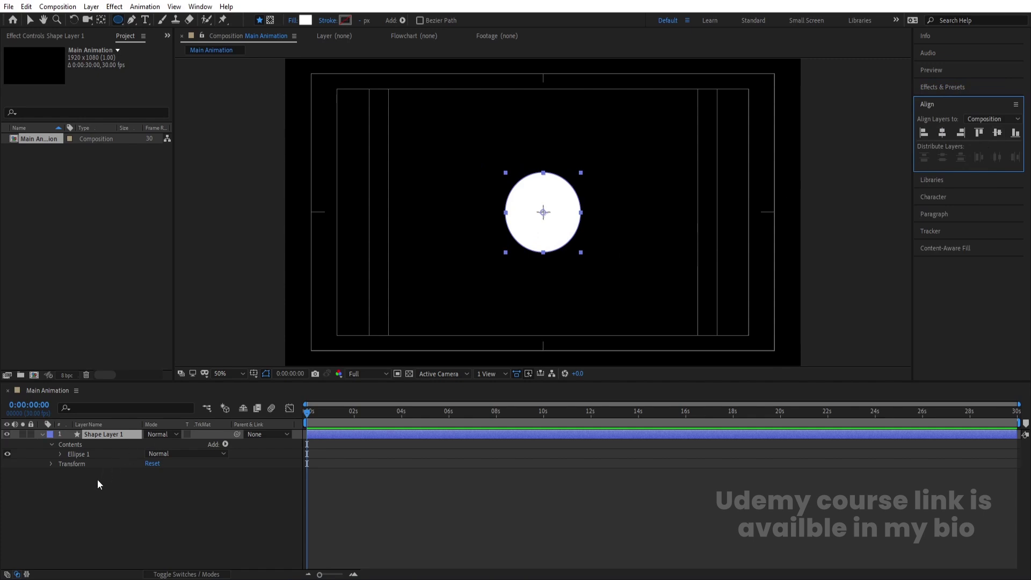
# - Rename the ellipse's shape layer as "main" and set its label colour to Yellow
pyautogui.click(88, 444)
pyautogui.click(41, 434)
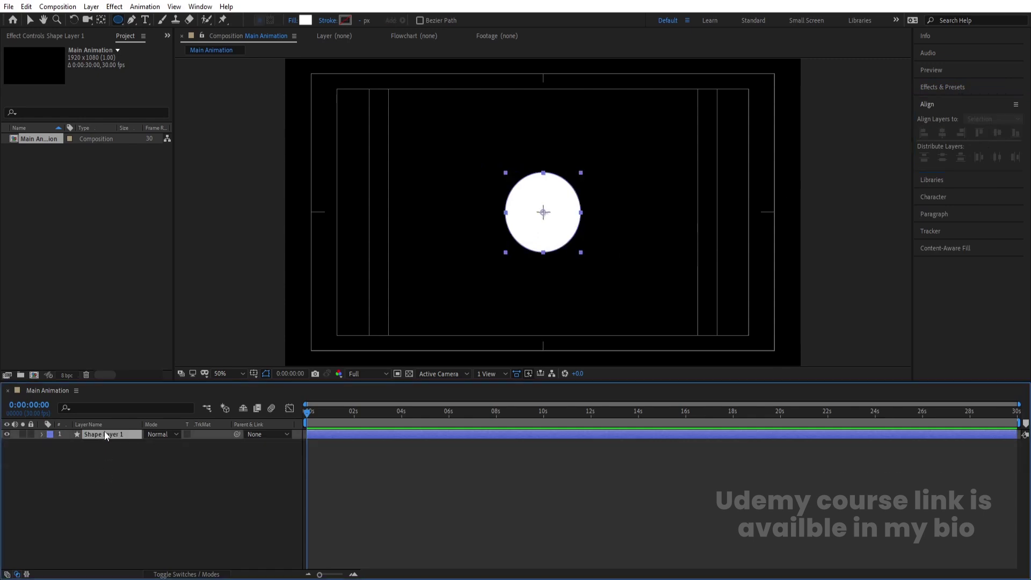
pyautogui.press('Return')
pyautogui.write('ma')
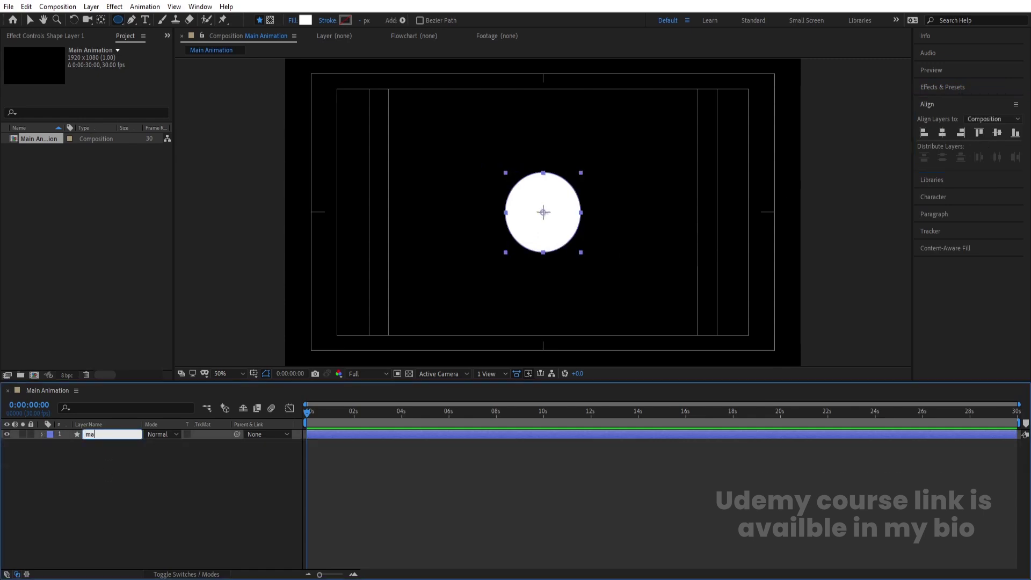
pyautogui.press('Return')
pyautogui.click(49, 434)
pyautogui.click(75, 256)
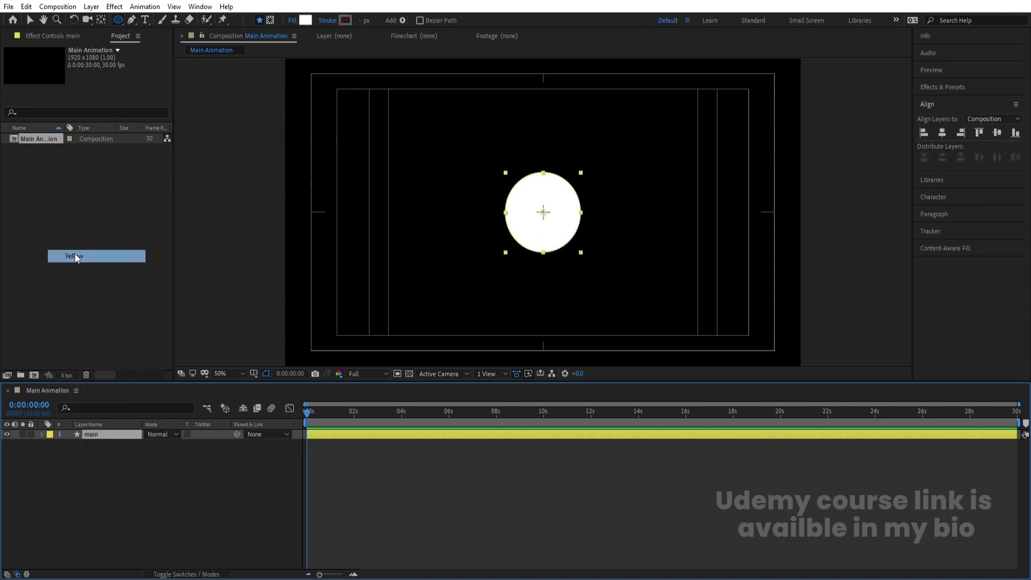
# - Duplicate the main layer and add starting position keyframes at 0:00:00:00 to both circle layers
pyautogui.click(92, 505)
pyautogui.click(111, 434)
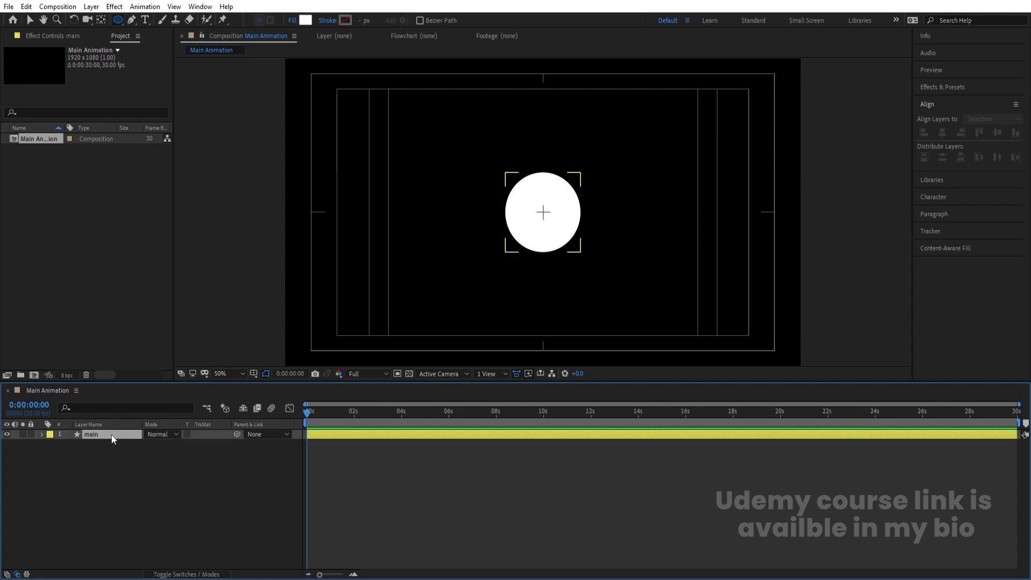
pyautogui.hotkey('ctrl', 'd')
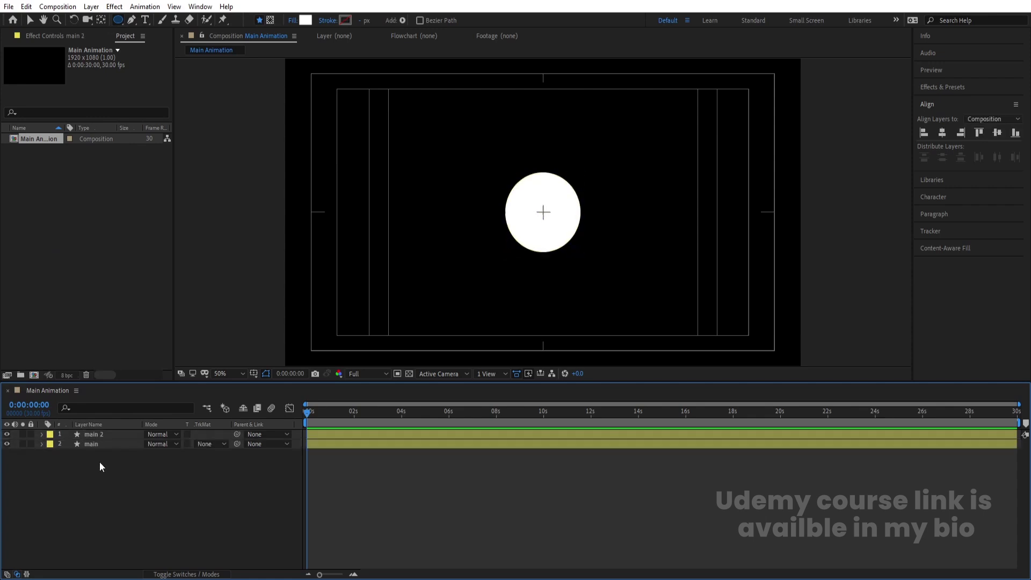
pyautogui.moveTo(99, 462); pyautogui.dragTo(85, 428)
pyautogui.press('p')
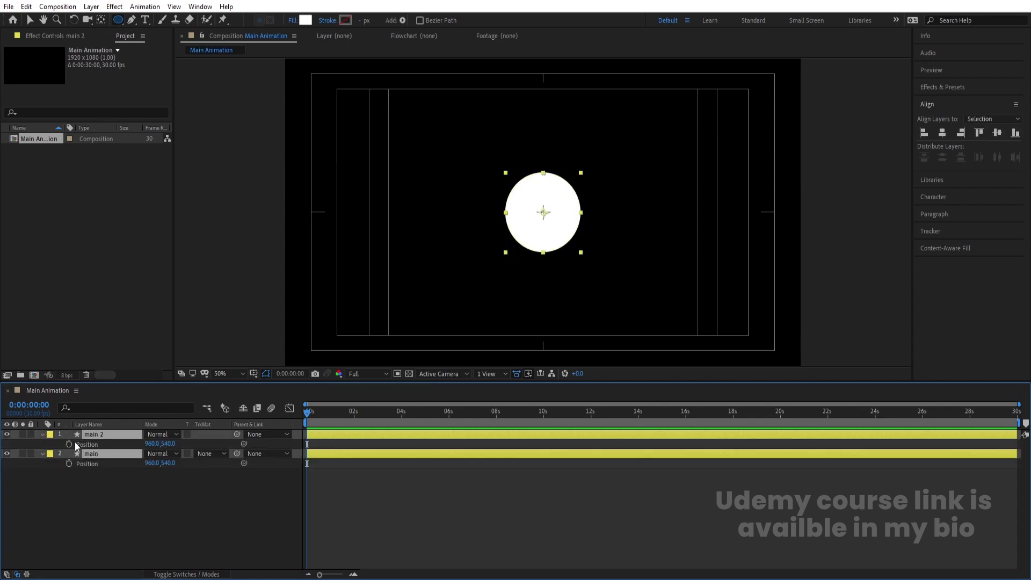
pyautogui.click(70, 444)
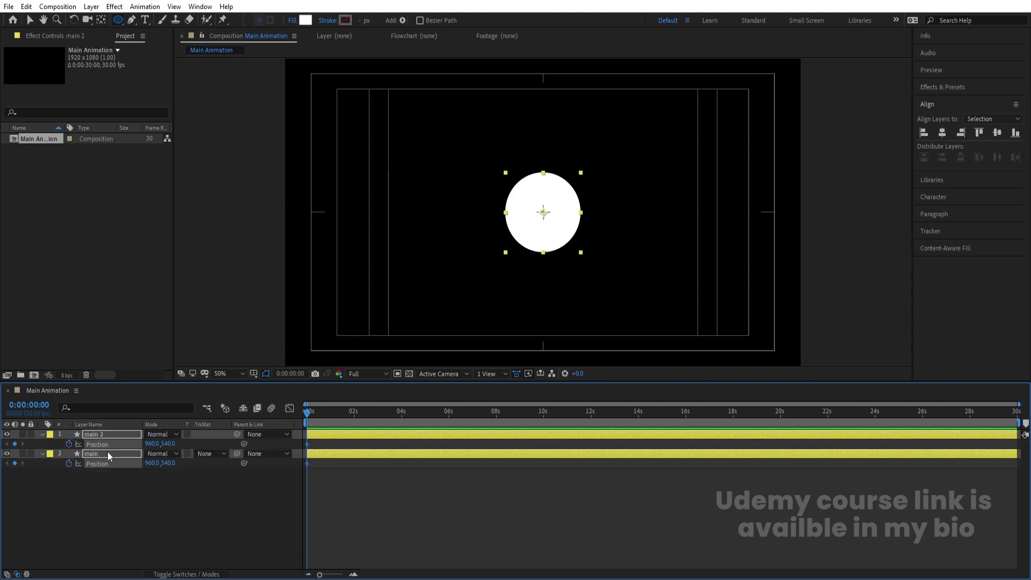
# - At 0:00:01:00, move the main 2 circle straight right to about 1394, 540 to keyframe its position
pyautogui.press('=')
pyautogui.press('=')
pyautogui.click(402, 414)
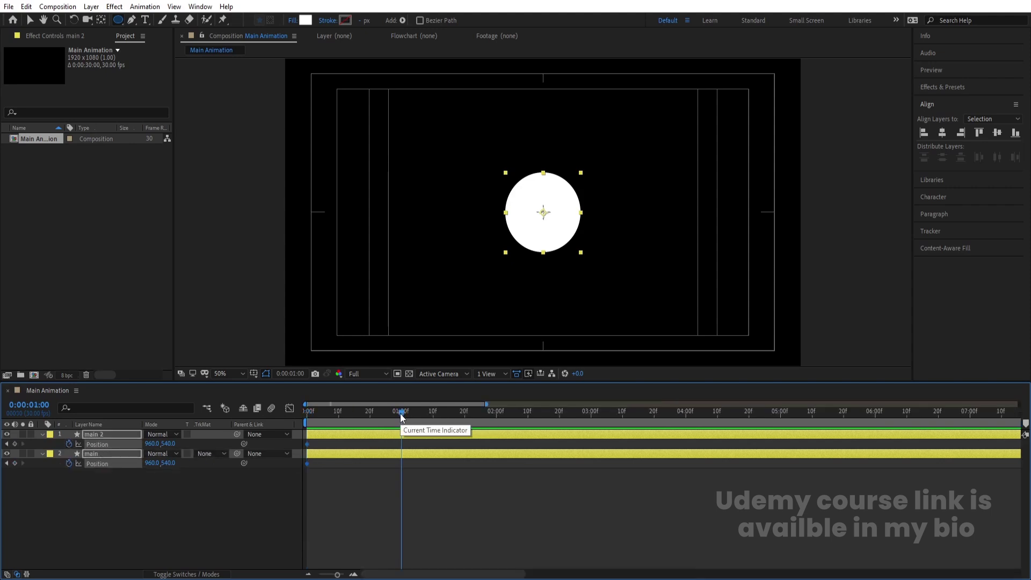
pyautogui.click(47, 477)
pyautogui.click(106, 433)
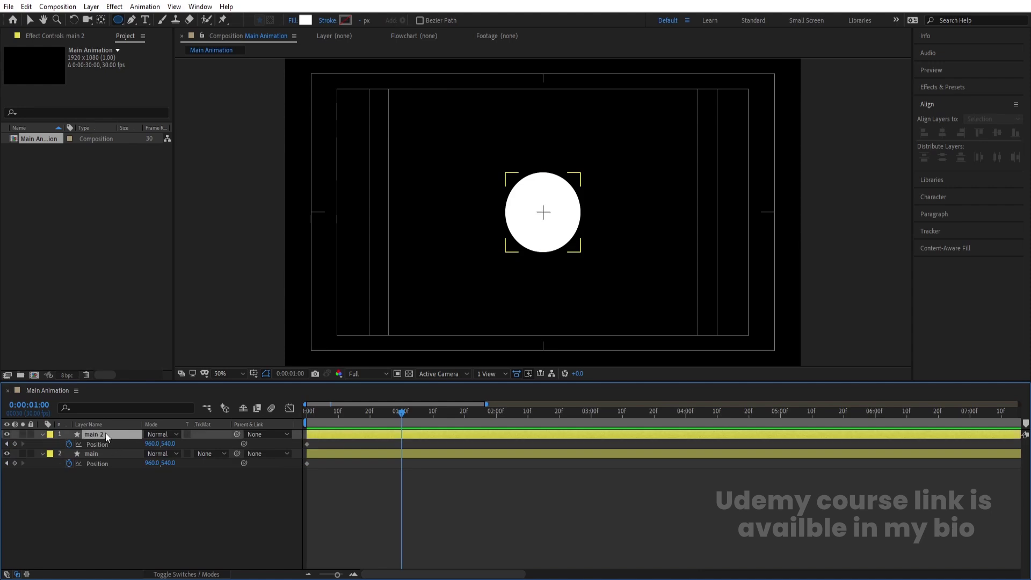
pyautogui.press('v')
pyautogui.moveTo(527, 235); pyautogui.dragTo(645, 239)
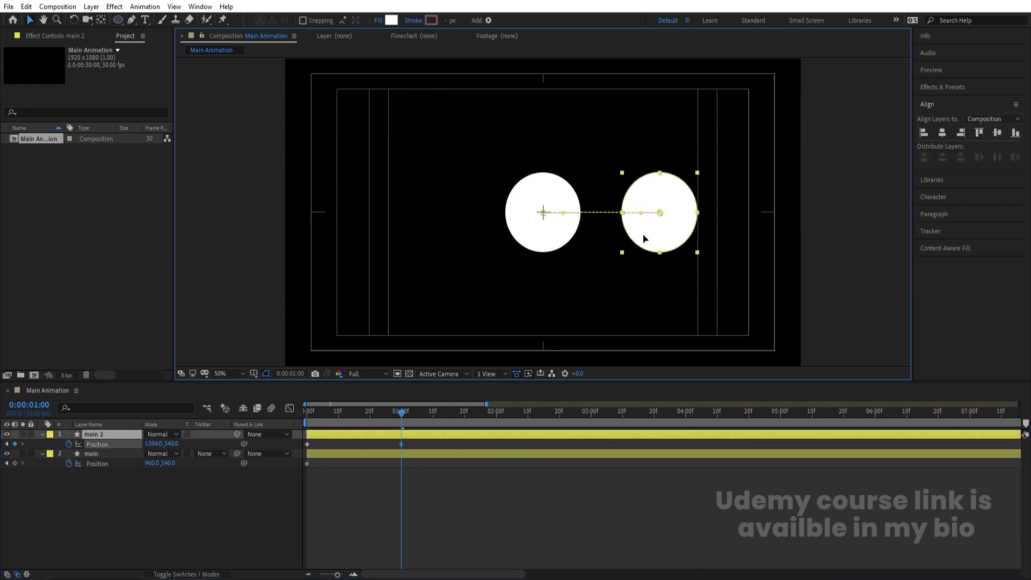
# - At 0:00:01:00, move the main circle straight left to about 528, 540 to keyframe its position
pyautogui.click(395, 455)
pyautogui.moveTo(543, 227); pyautogui.dragTo(428, 225)
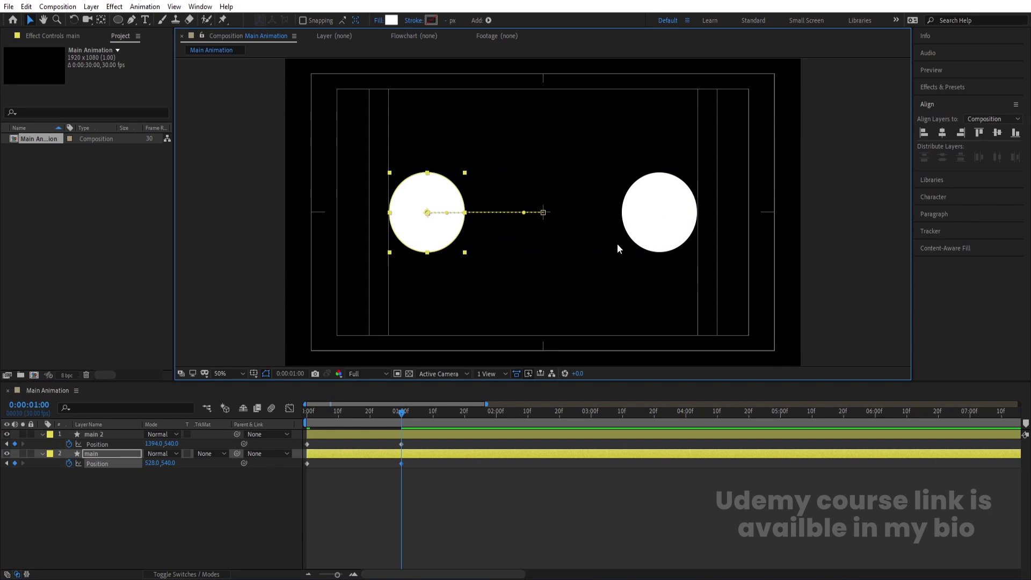
pyautogui.click(654, 217)
pyautogui.click(391, 517)
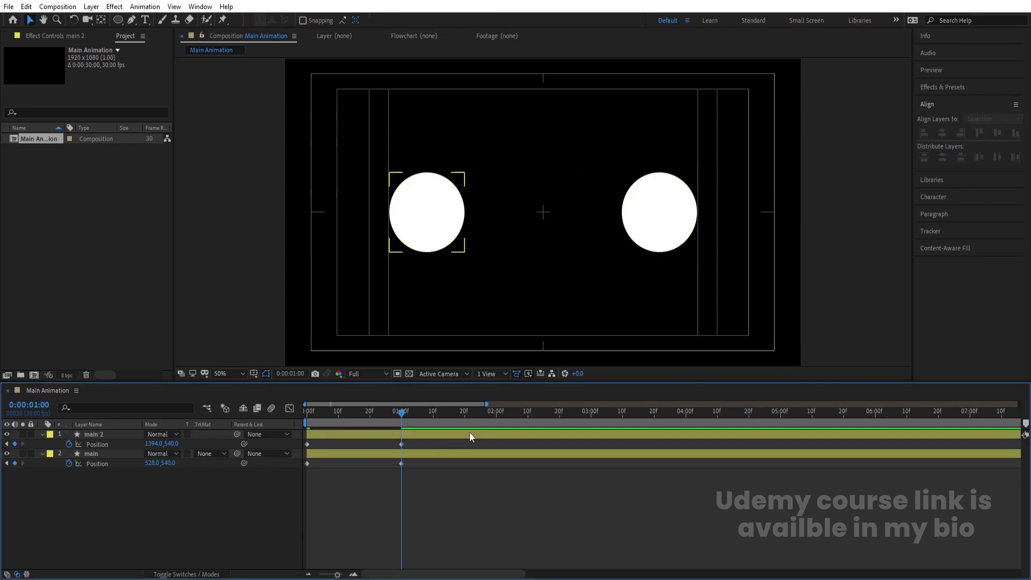
# - Copy each circle layer's starting position keyframe to 0:00:02:00 and preview the animation
pyautogui.click(497, 418)
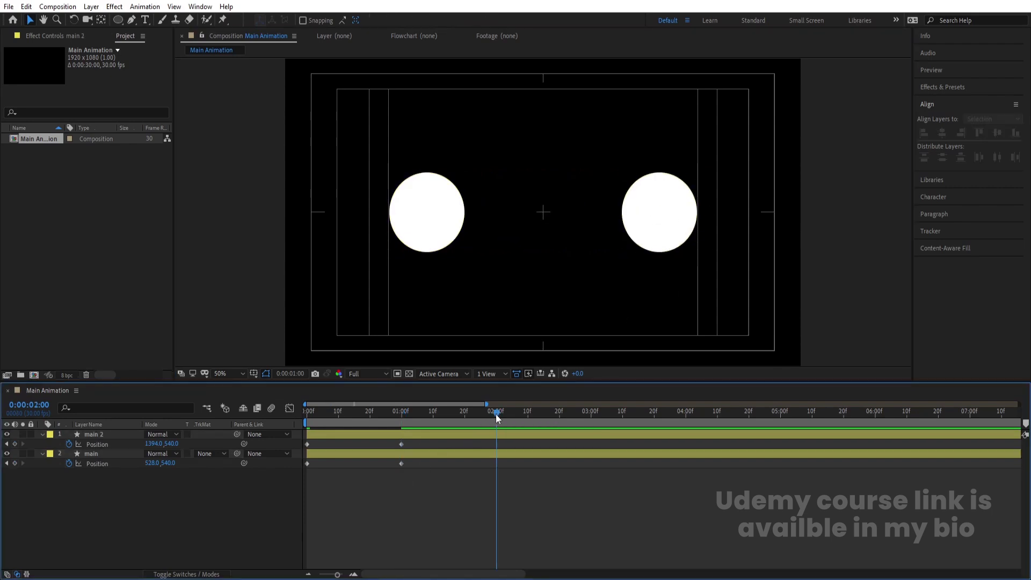
pyautogui.click(306, 444)
pyautogui.hotkey('ctrl', 'c')
pyautogui.hotkey('ctrl', 'v')
pyautogui.click(307, 464)
pyautogui.hotkey('ctrl', 'c')
pyautogui.hotkey('ctrl', 'v')
pyautogui.press('space')
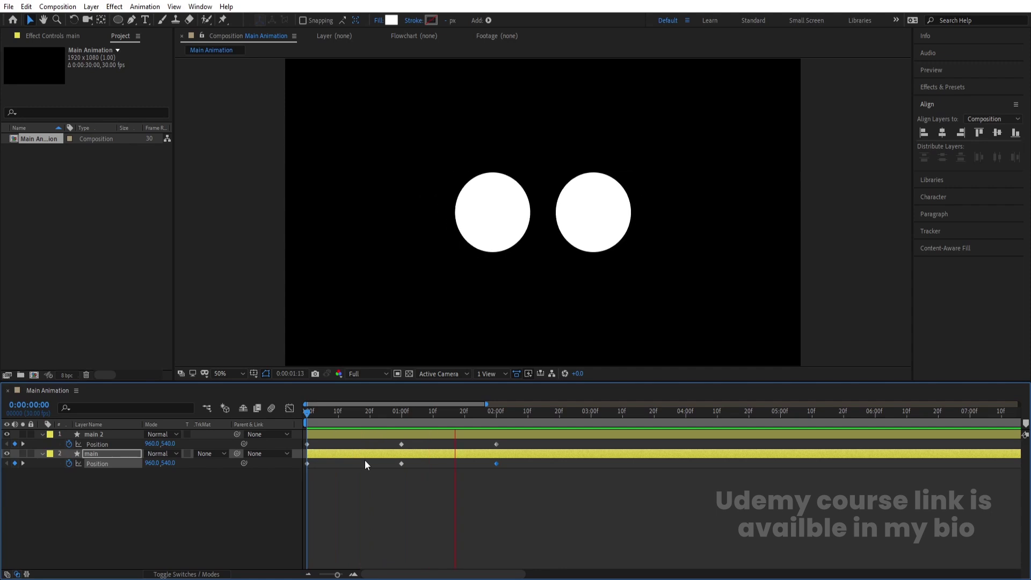
pyautogui.press('space')
# - Duplicate the main 2 layer and rename the copy as "stroke"
pyautogui.click(520, 497)
pyautogui.press('k')
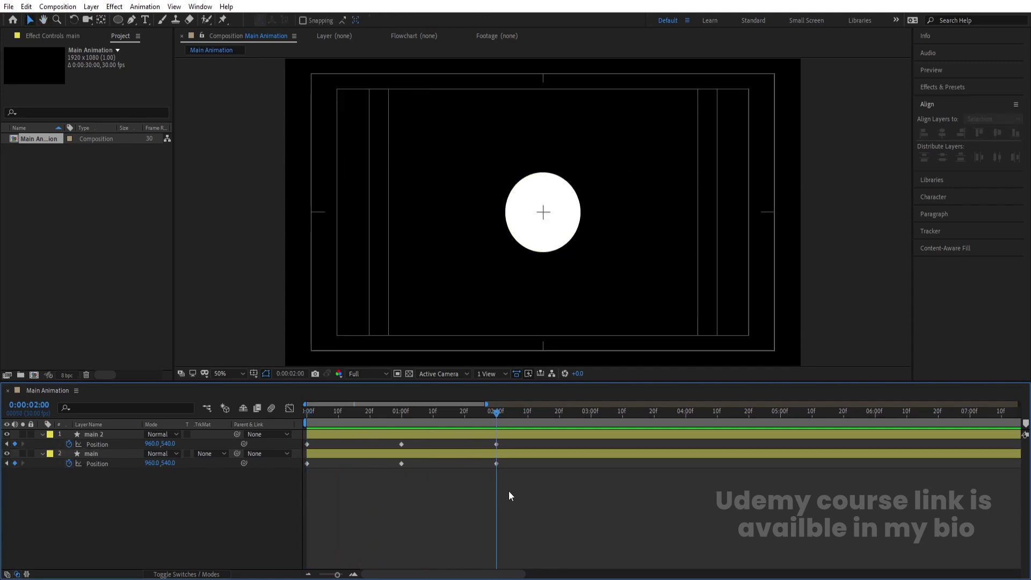
pyautogui.click(103, 436)
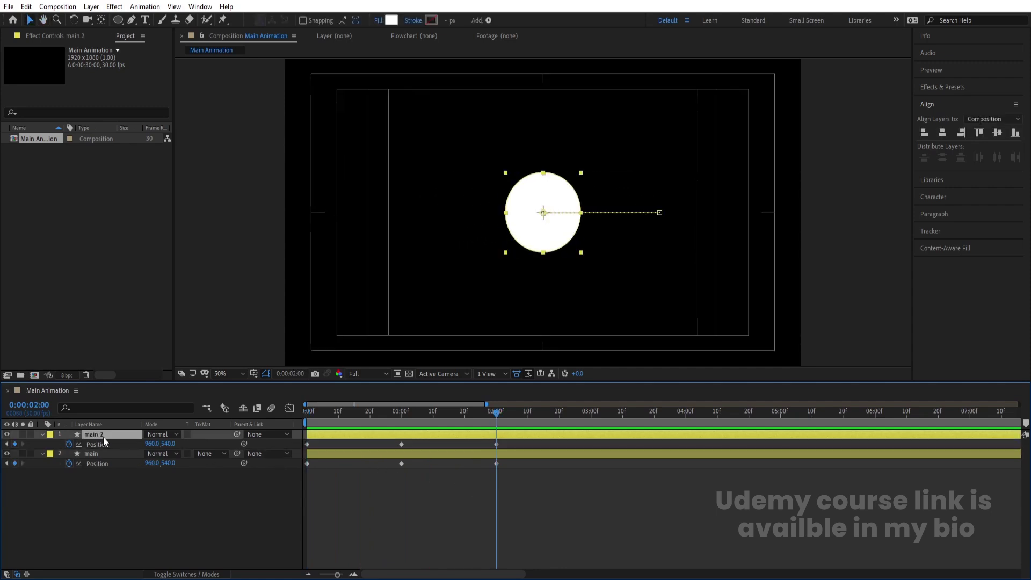
pyautogui.hotkey('ctrl', 'd')
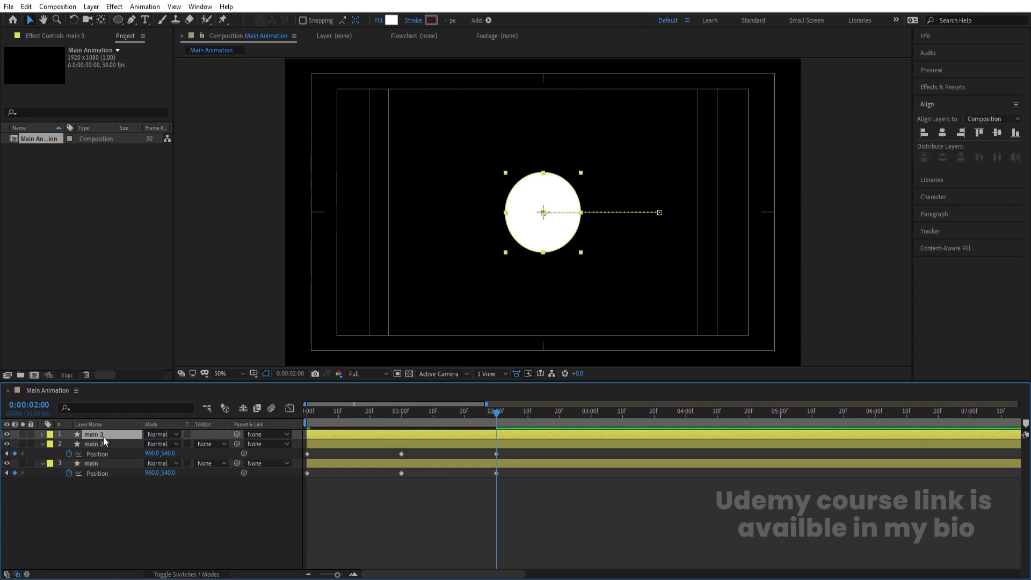
pyautogui.press('Return')
pyautogui.write('s')
pyautogui.press('Return')
# - Remove the position keyframes from the stroke layer, keeping it at the composition's centre
pyautogui.press('p')
pyautogui.press('Num_Lock')
pyautogui.press('-')
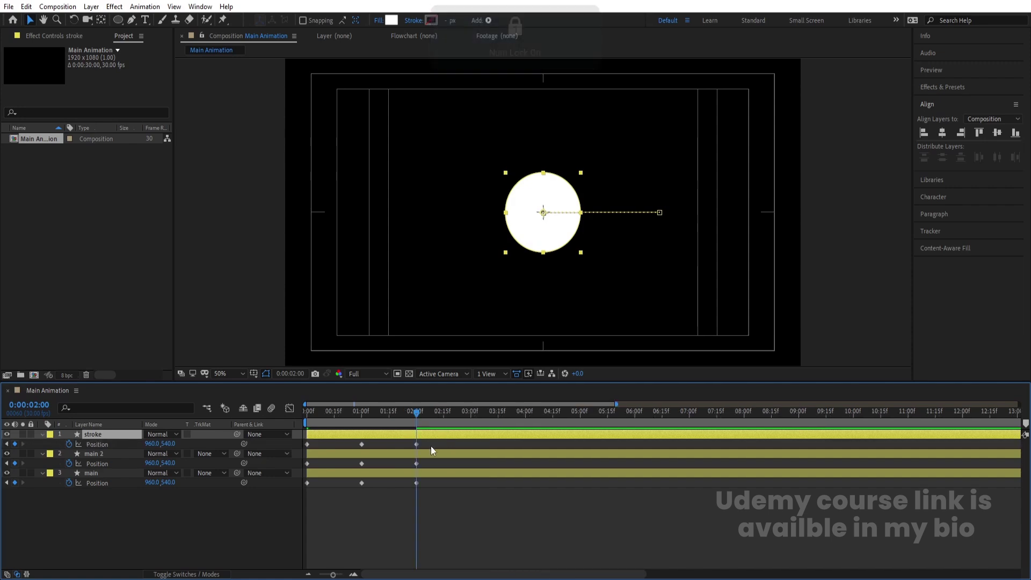
pyautogui.hotkey('alt', 'shift', 'p')
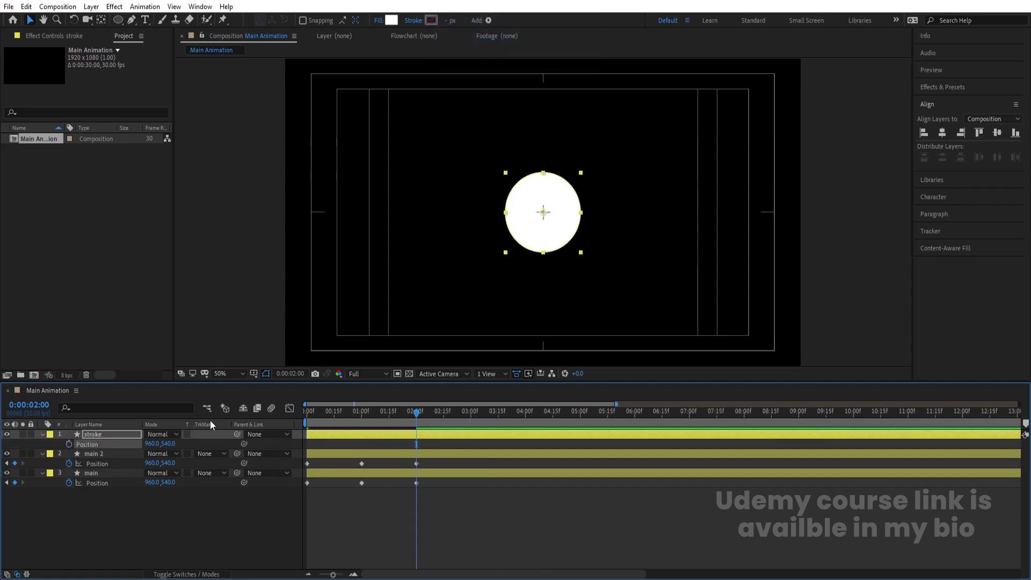
# - Go to 0:00:01:00 and set the fill of the stroke layer's circle to None
pyautogui.click(368, 411)
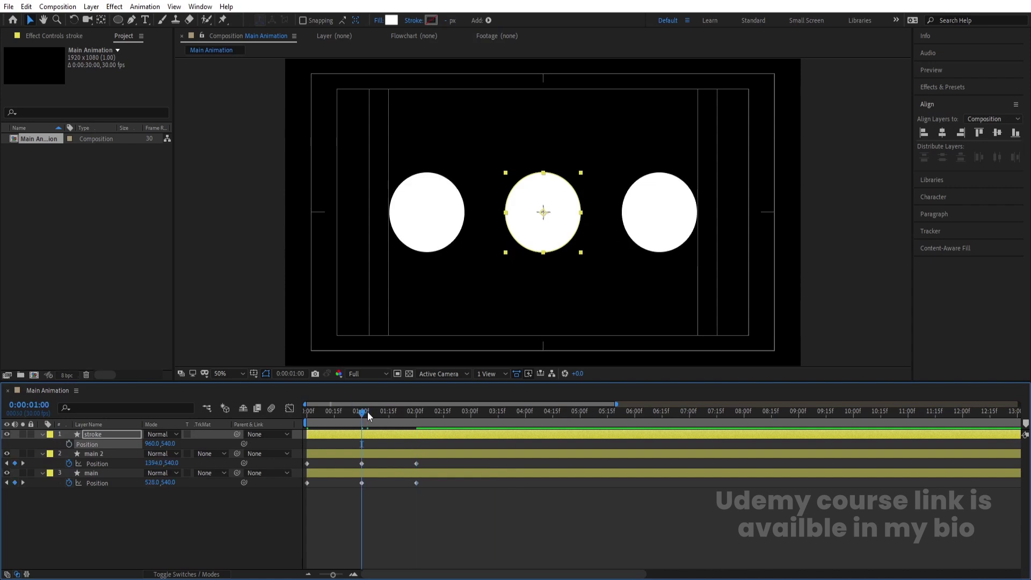
pyautogui.click(215, 543)
pyautogui.click(86, 436)
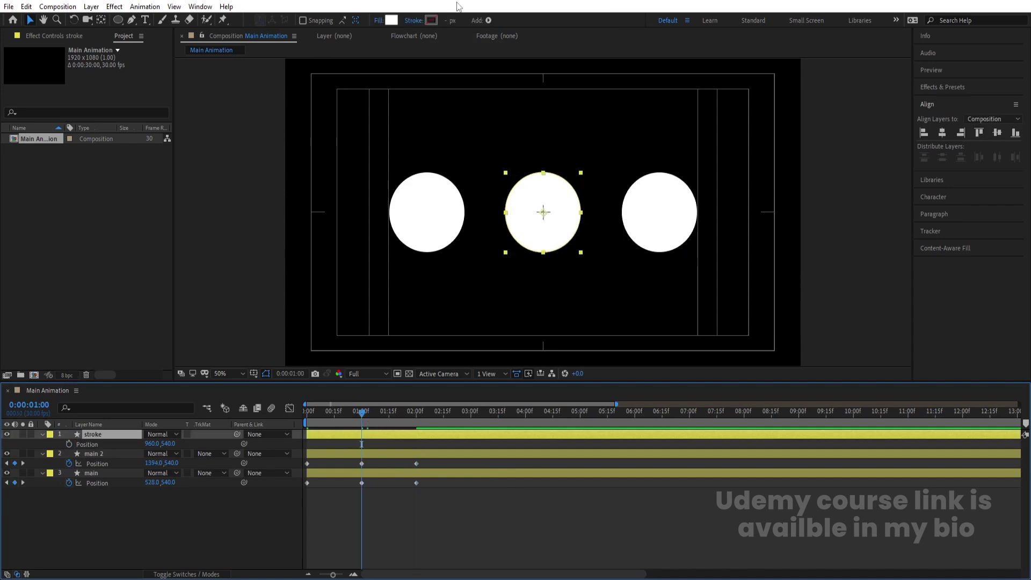
pyautogui.click(379, 21)
pyautogui.click(462, 258)
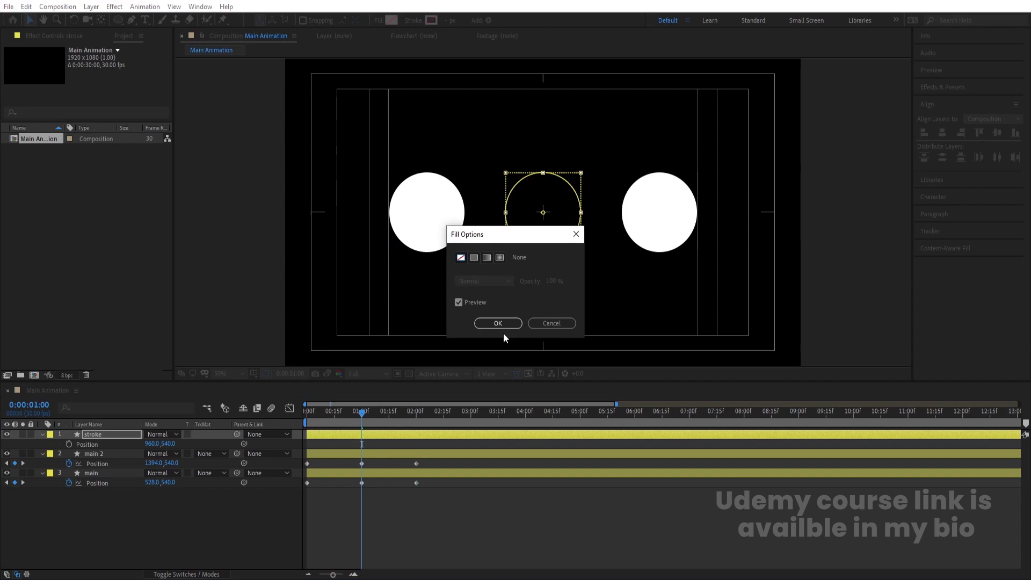
pyautogui.click(498, 324)
# - Set the stroke layer's circle to a red stroke with a width of 150 px
pyautogui.click(432, 20)
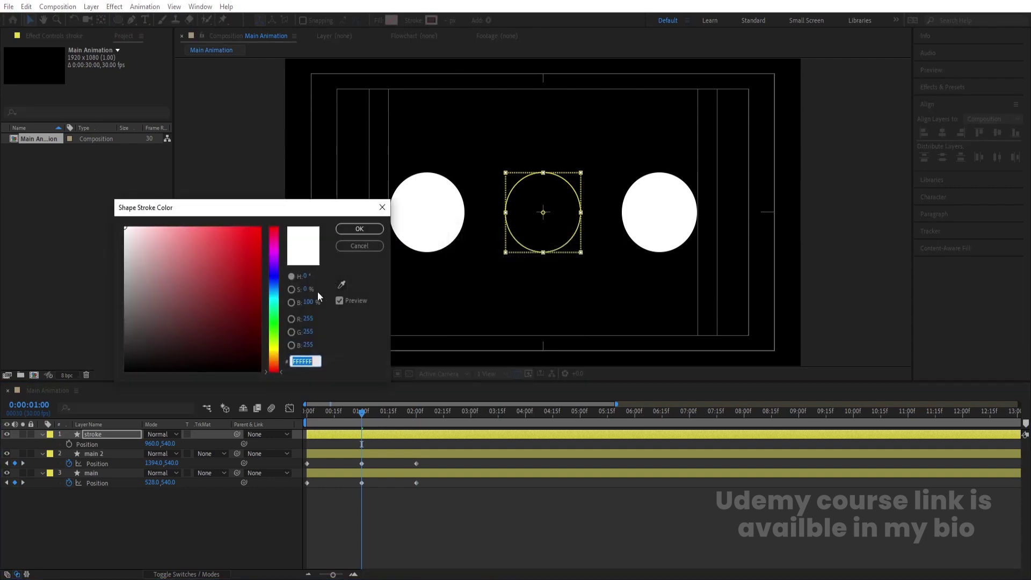
pyautogui.click(260, 227)
pyautogui.click(349, 231)
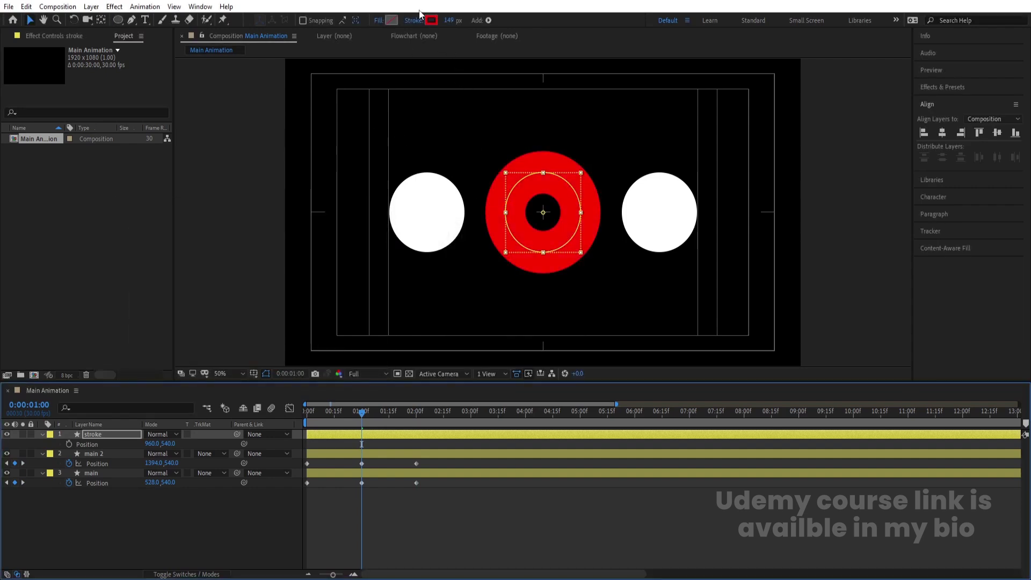
pyautogui.click(450, 20)
pyautogui.write('1')
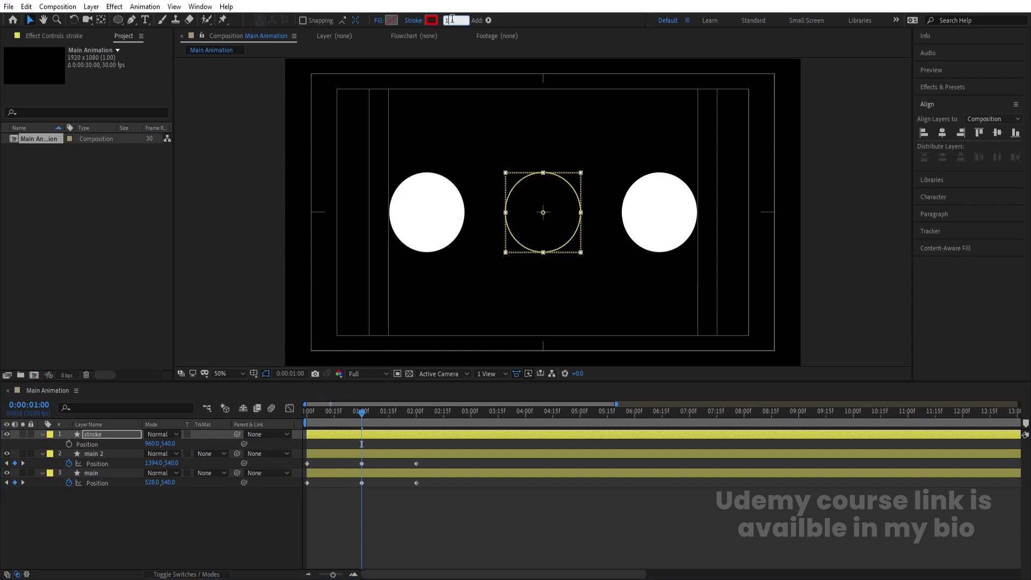
pyautogui.write('50')
pyautogui.press('Return')
# - Reduce the circle's stroke width to 0 px and enlarge the stroke layer's scale to about 314%
pyautogui.click(196, 428)
pyautogui.press('s')
pyautogui.moveTo(160, 444); pyautogui.dragTo(198, 443)
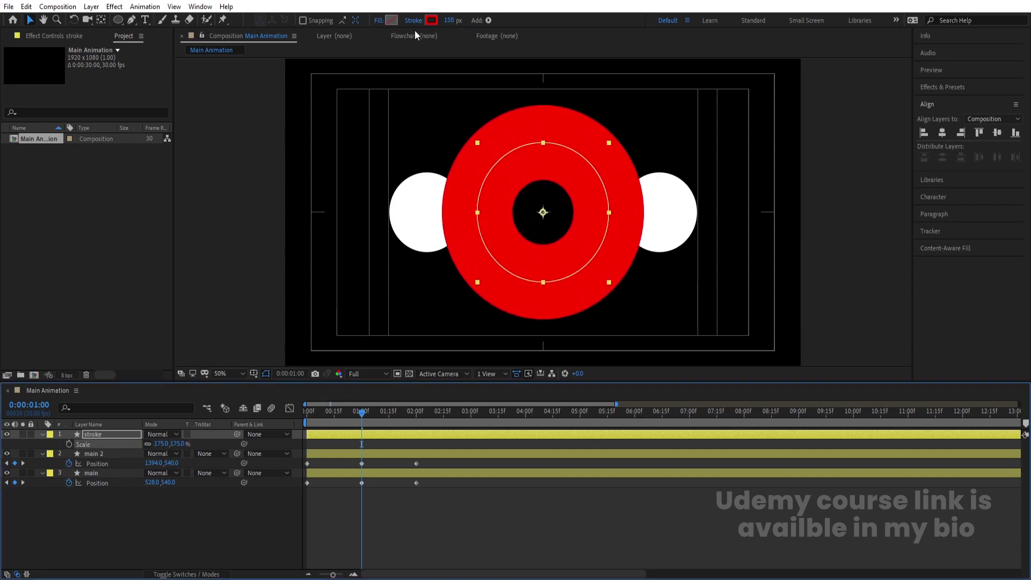
pyautogui.moveTo(447, 26); pyautogui.dragTo(350, 33)
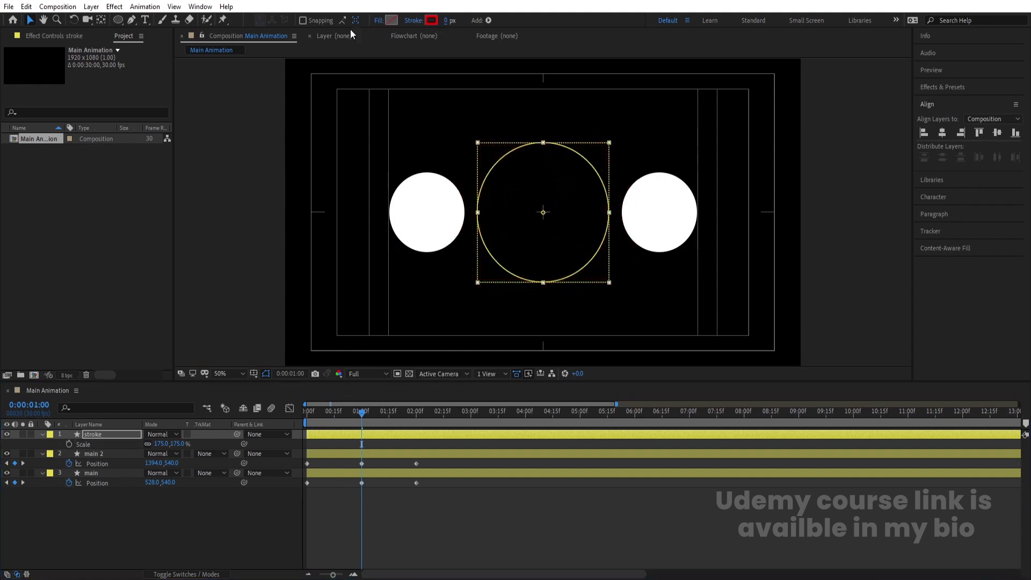
pyautogui.moveTo(157, 444); pyautogui.dragTo(221, 433)
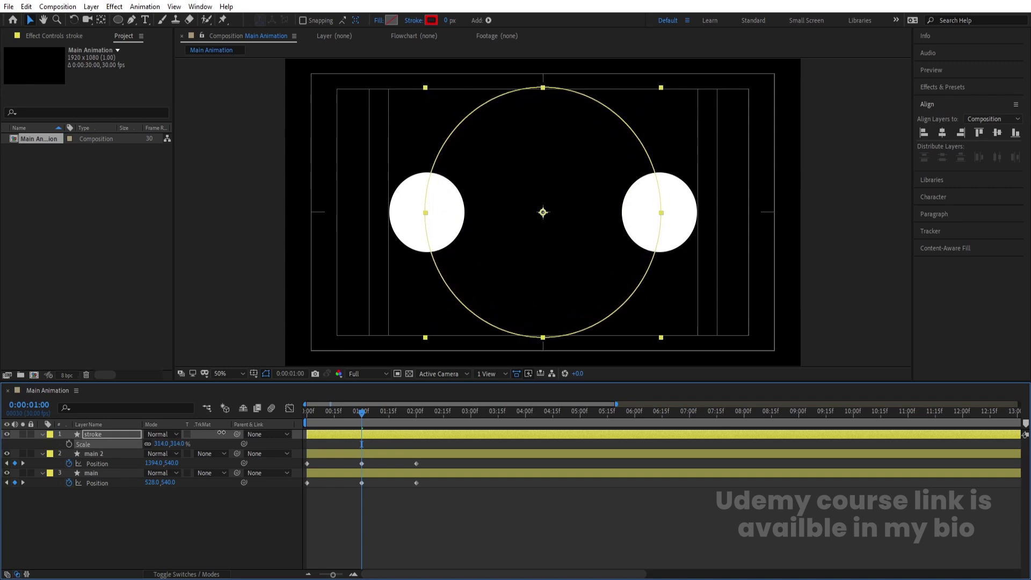
# - Show the rulers and place a vertical guide through the centre of the main layer's circle
pyautogui.click(397, 237)
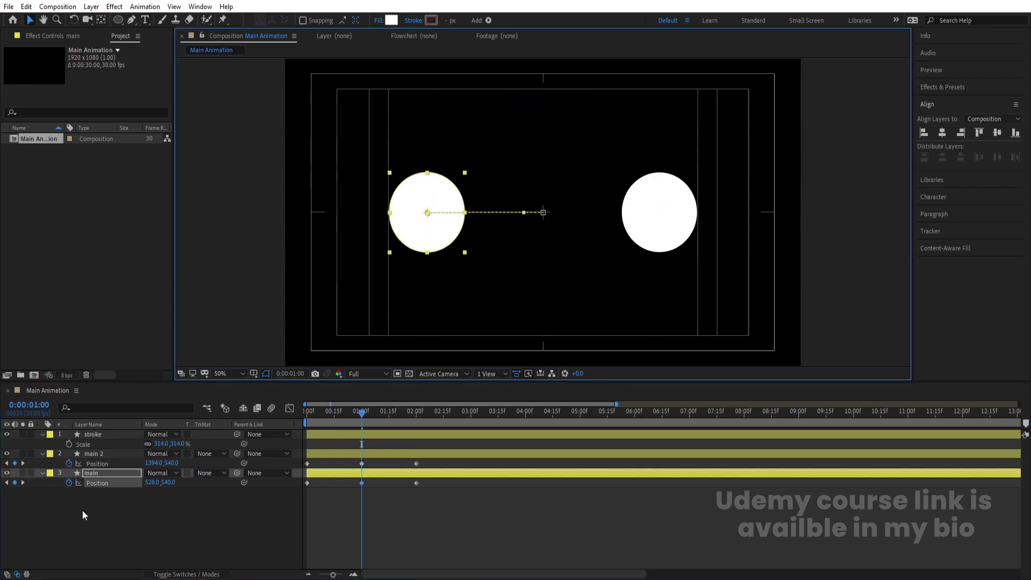
pyautogui.keyDown('ctrl'); pyautogui.click(101, 434); pyautogui.keyUp('ctrl')
pyautogui.click(114, 497)
pyautogui.click(101, 474)
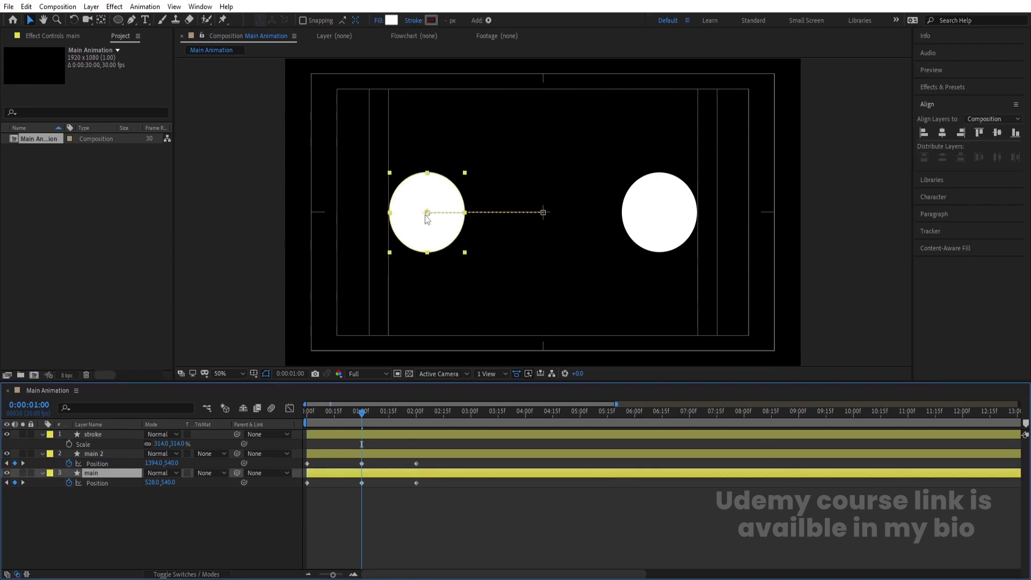
pyautogui.hotkey('ctrl', 'r')
pyautogui.moveTo(180, 211); pyautogui.dragTo(431, 283)
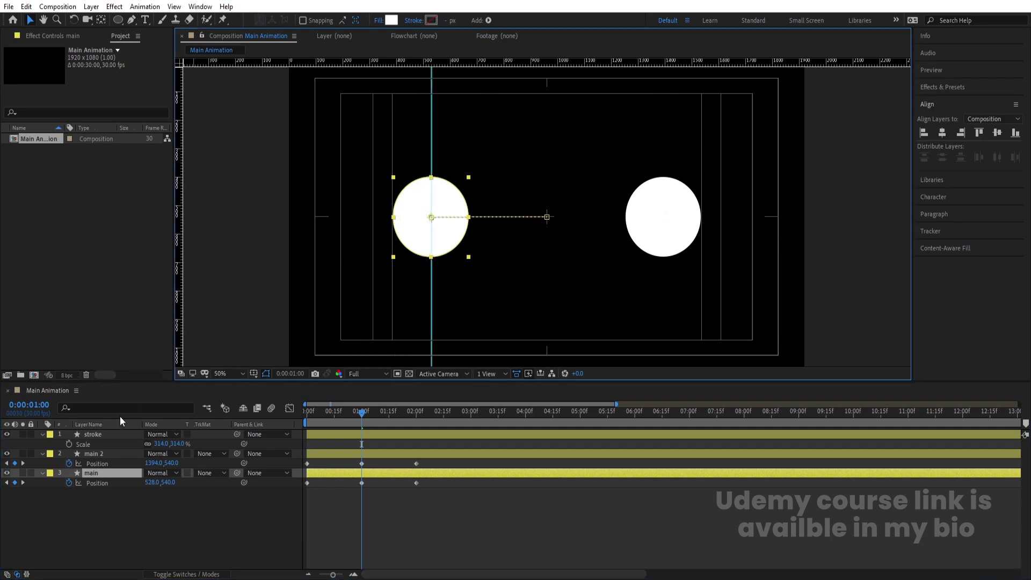
# - Set the stroke layer's scale to 311% to meet the guide and its stroke width to 93 px, clearing the guide
pyautogui.click(95, 434)
pyautogui.moveTo(161, 443); pyautogui.dragTo(159, 444)
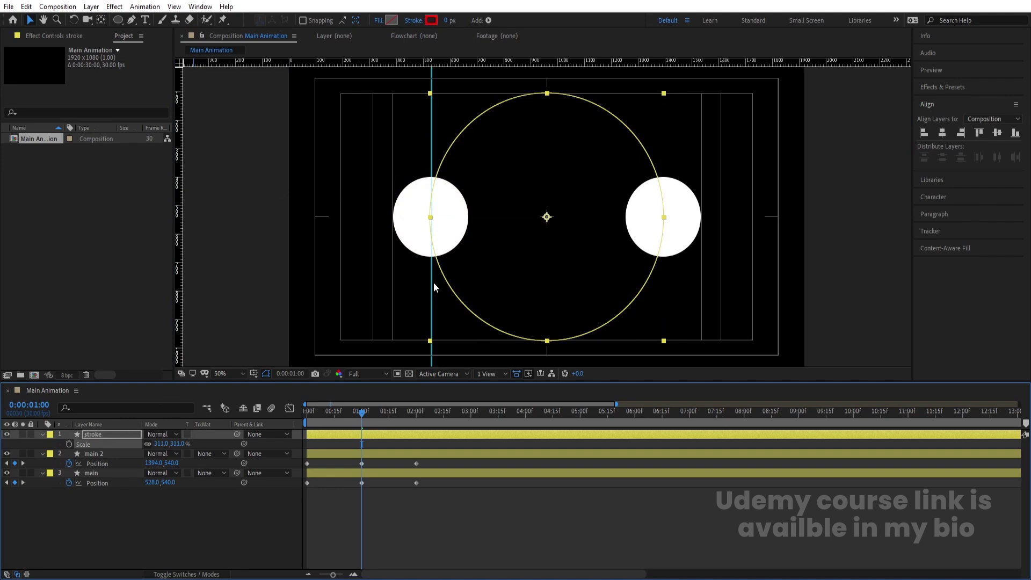
pyautogui.moveTo(431, 282)
pyautogui.mouseDown()
pyautogui.moveTo(432, 161)
pyautogui.moveTo(452, 21)
pyautogui.moveTo(502, 20)
pyautogui.mouseUp()
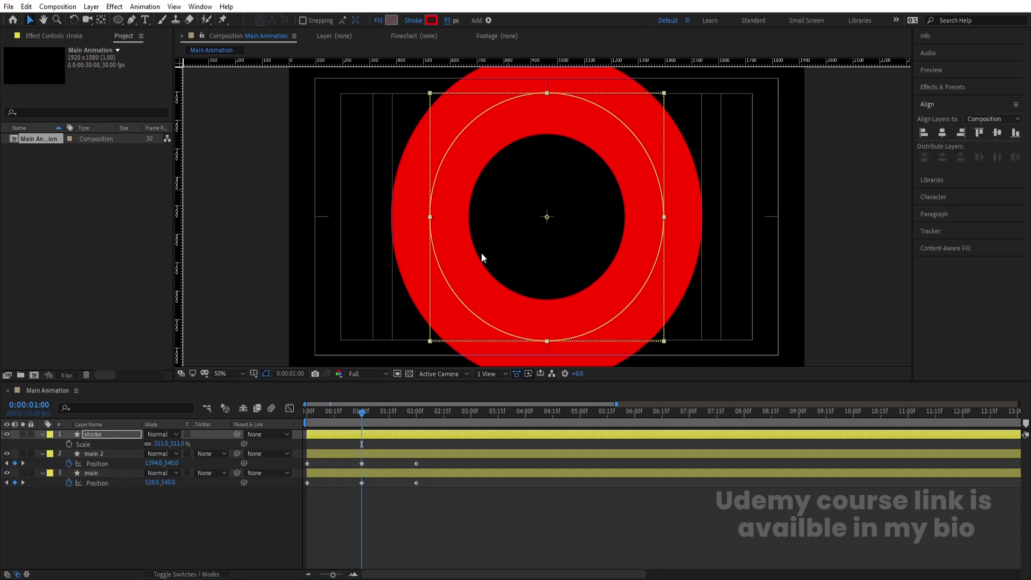
pyautogui.click(390, 521)
# - Change the label colour of the stroke layer to Red
pyautogui.click(90, 433)
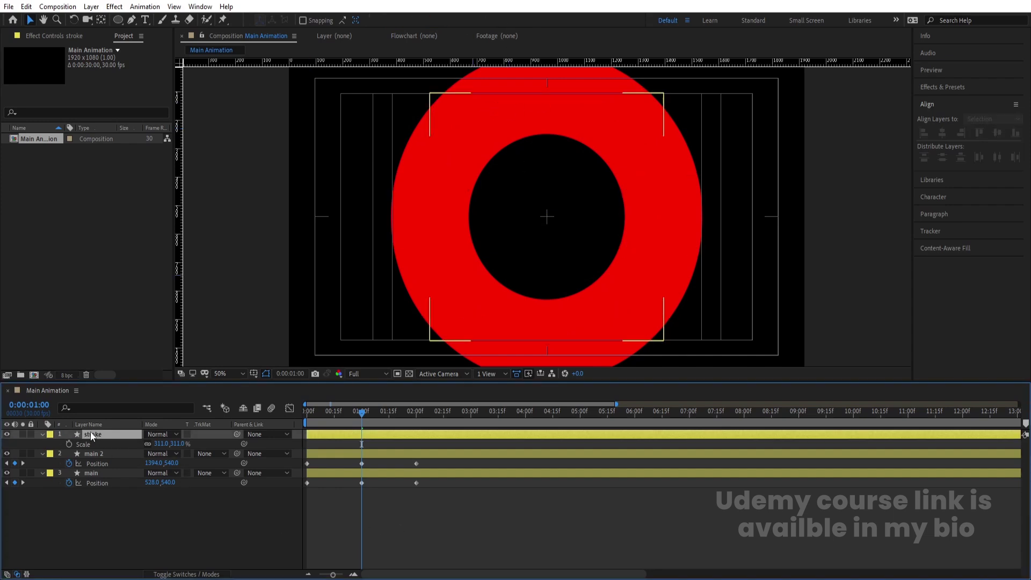
pyautogui.click(43, 434)
pyautogui.click(43, 433)
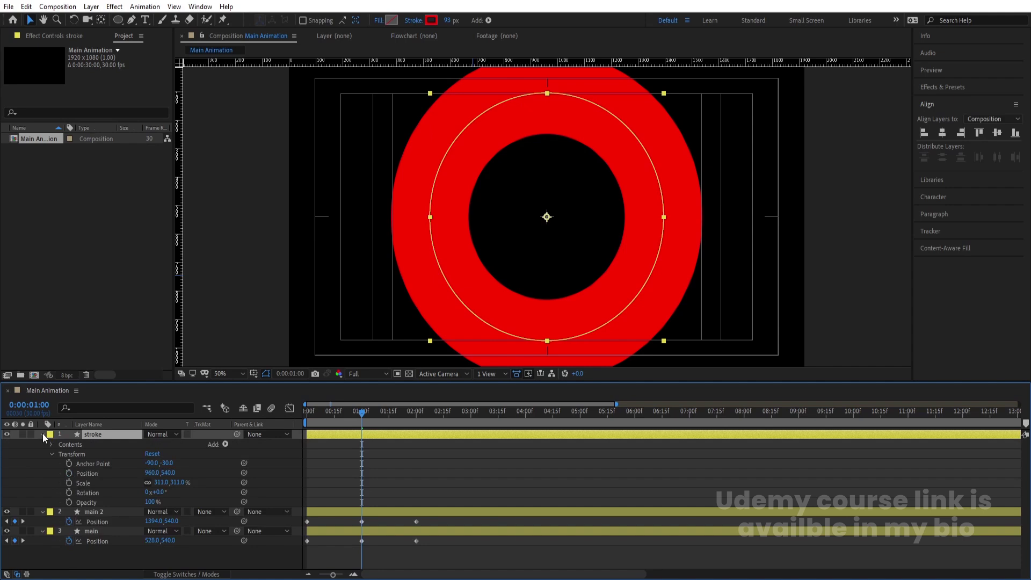
pyautogui.click(50, 434)
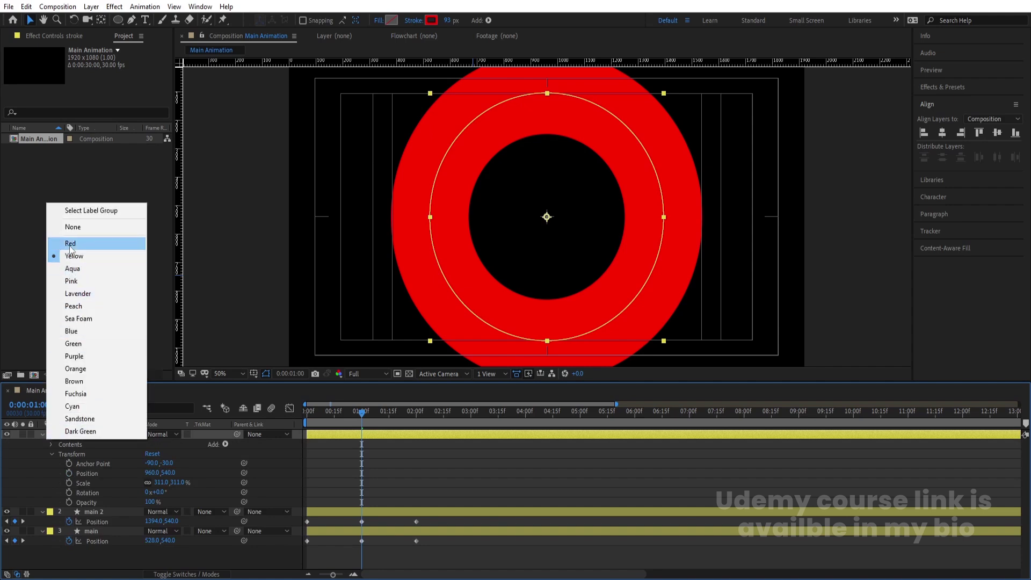
pyautogui.click(70, 243)
# - Add keyframes for the stroke layer's ellipse Size and Stroke Width at 0:00:01:00, showing only the keyframed properties
pyautogui.click(52, 444)
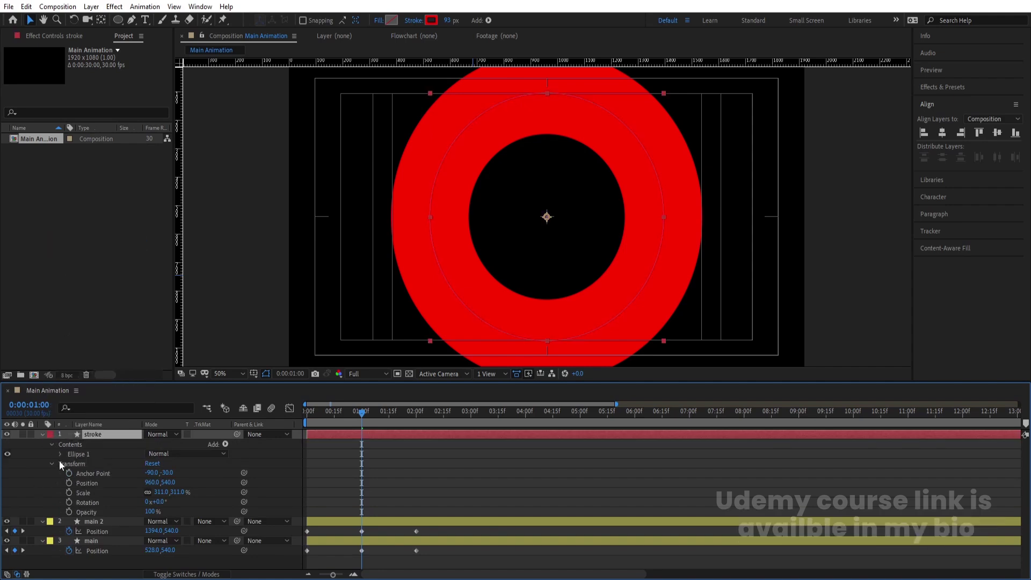
pyautogui.click(61, 454)
pyautogui.click(70, 464)
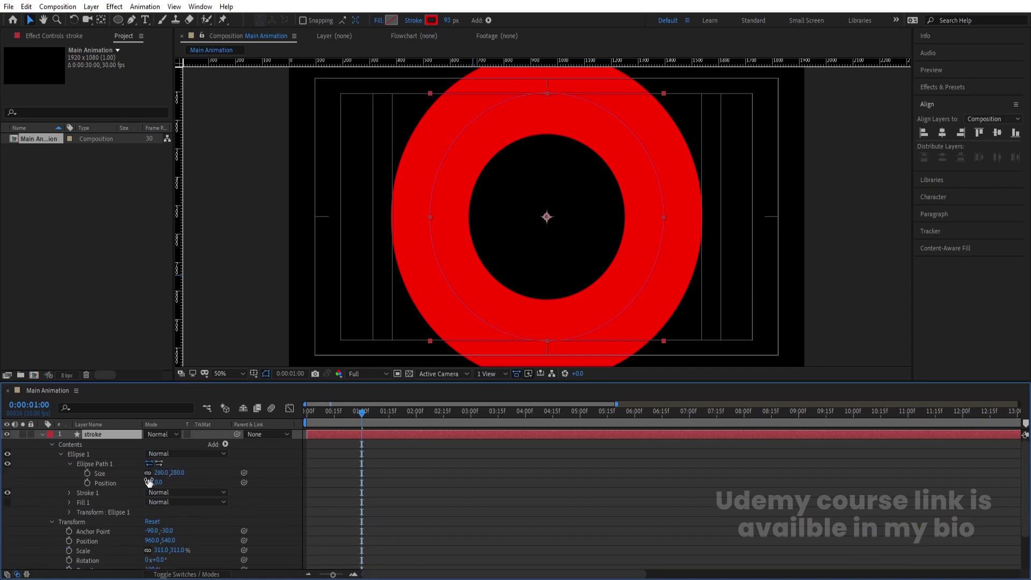
pyautogui.click(86, 473)
pyautogui.click(70, 492)
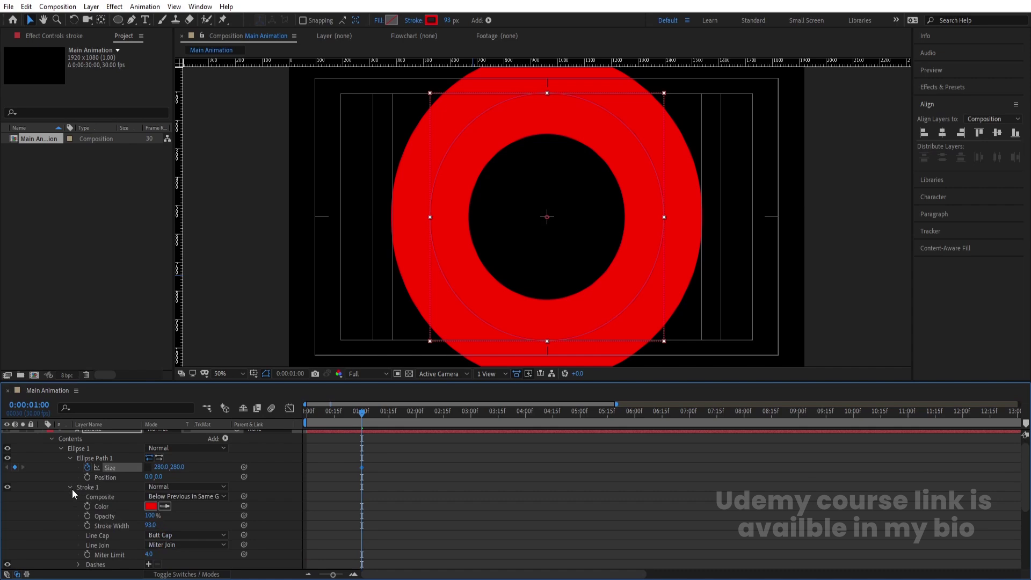
pyautogui.click(88, 526)
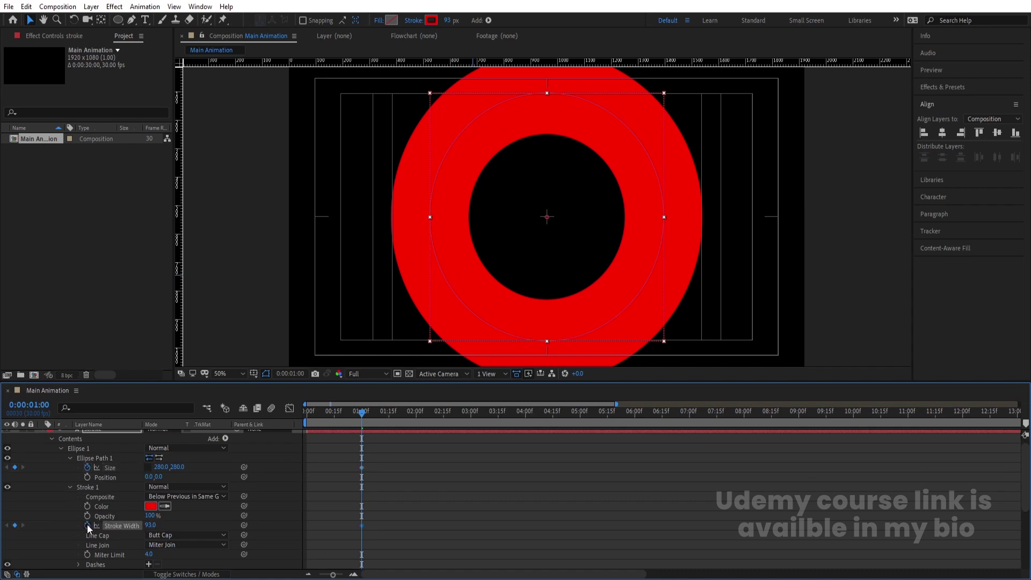
pyautogui.press('u')
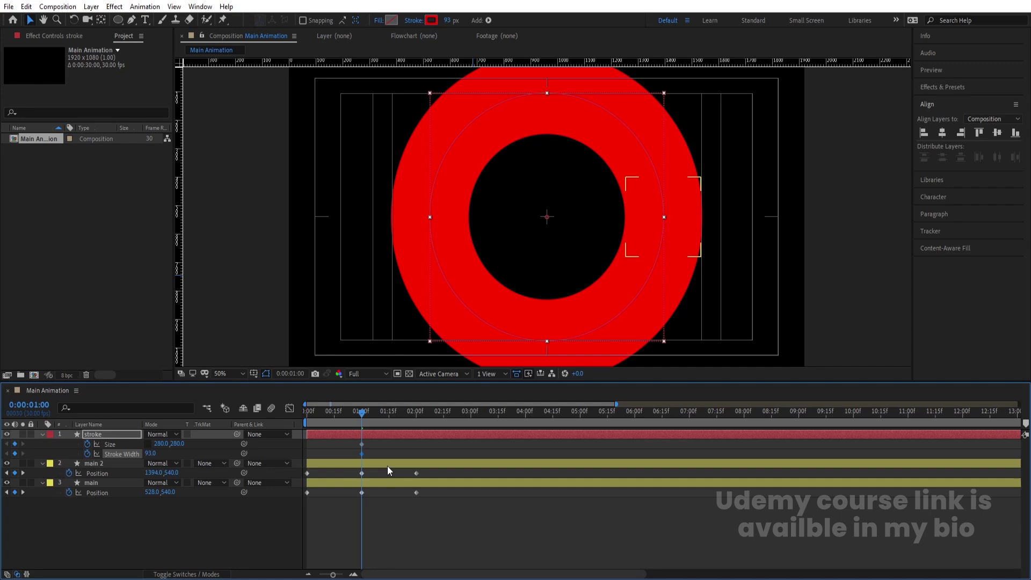
# - Add Size and Stroke Width keyframes to the stroke layer at 0:00:02:00 and set the Stroke Width there to 190
pyautogui.press('k')
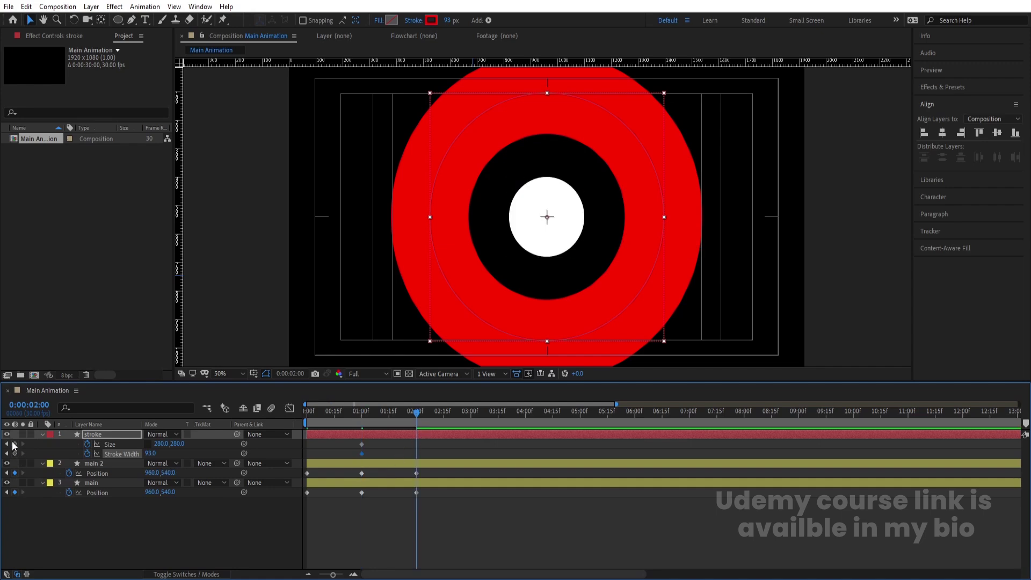
pyautogui.click(14, 445)
pyautogui.click(15, 454)
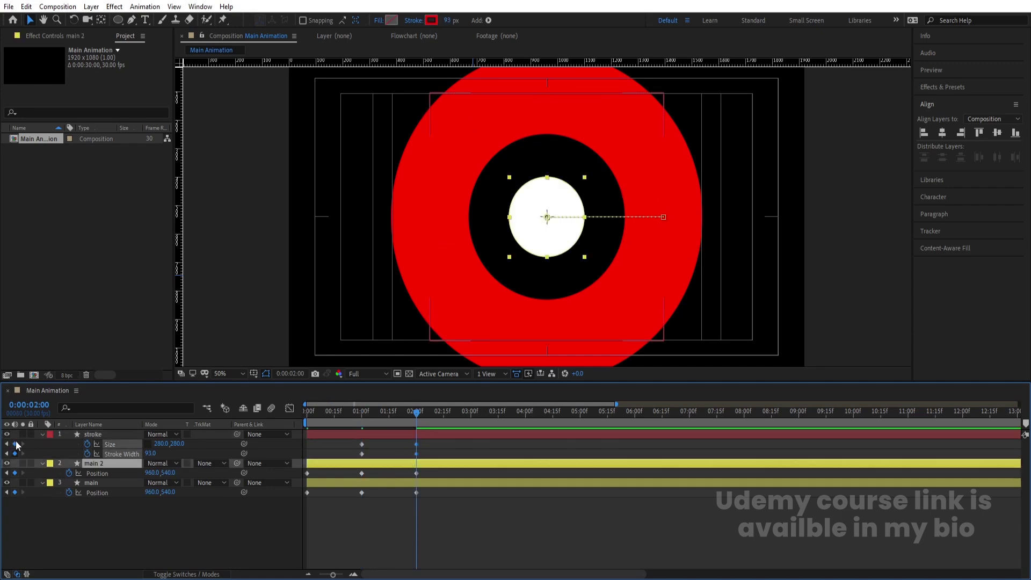
pyautogui.click(59, 450)
pyautogui.click(110, 433)
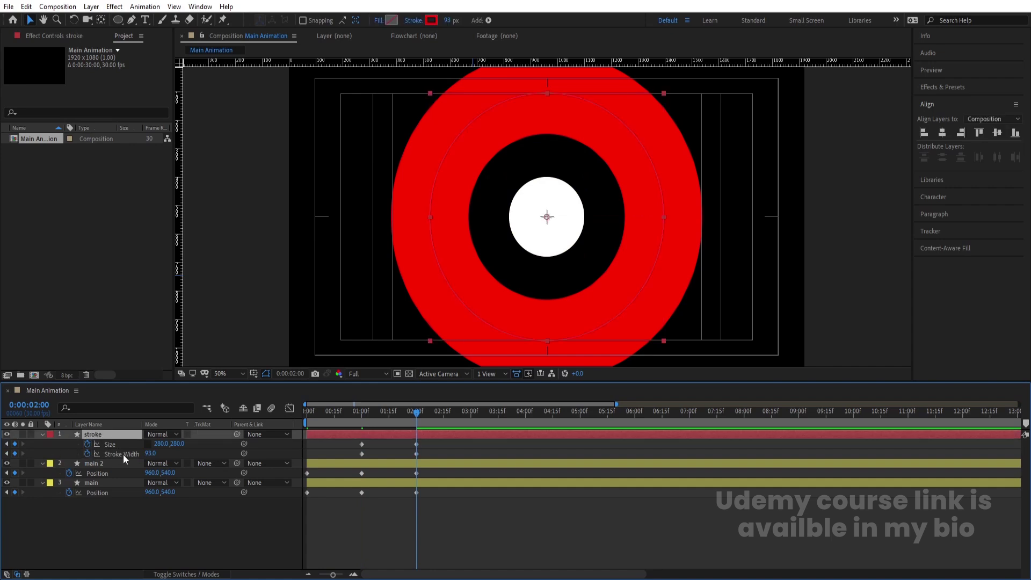
pyautogui.moveTo(152, 459)
pyautogui.mouseDown()
pyautogui.moveTo(142, 457)
pyautogui.moveTo(206, 462)
pyautogui.mouseUp()
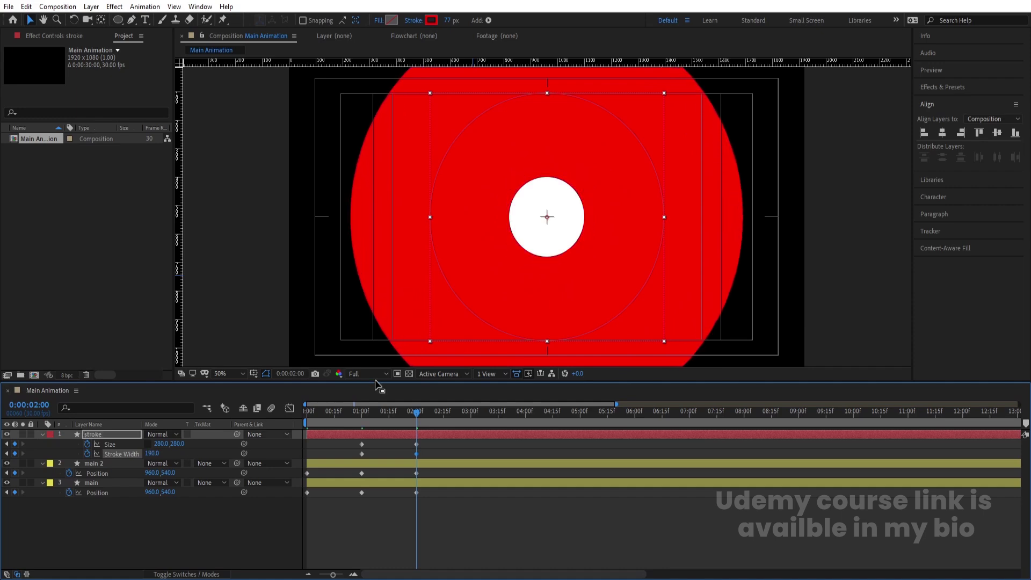
# - Unlink the ellipse Size dimensions at 0:00:01:00 and set its height to 1, giving a size of 280, 1
pyautogui.press('j')
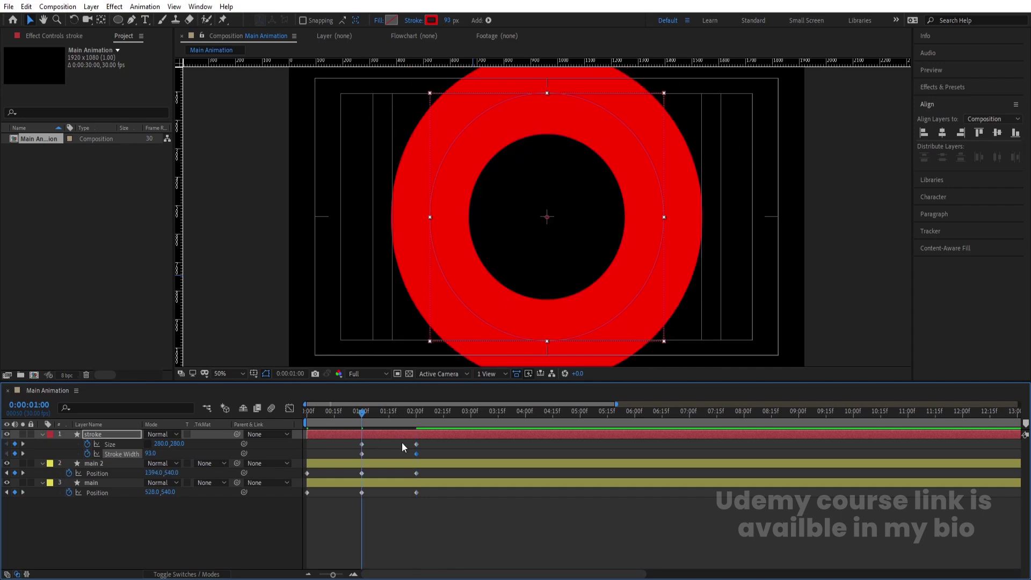
pyautogui.click(393, 443)
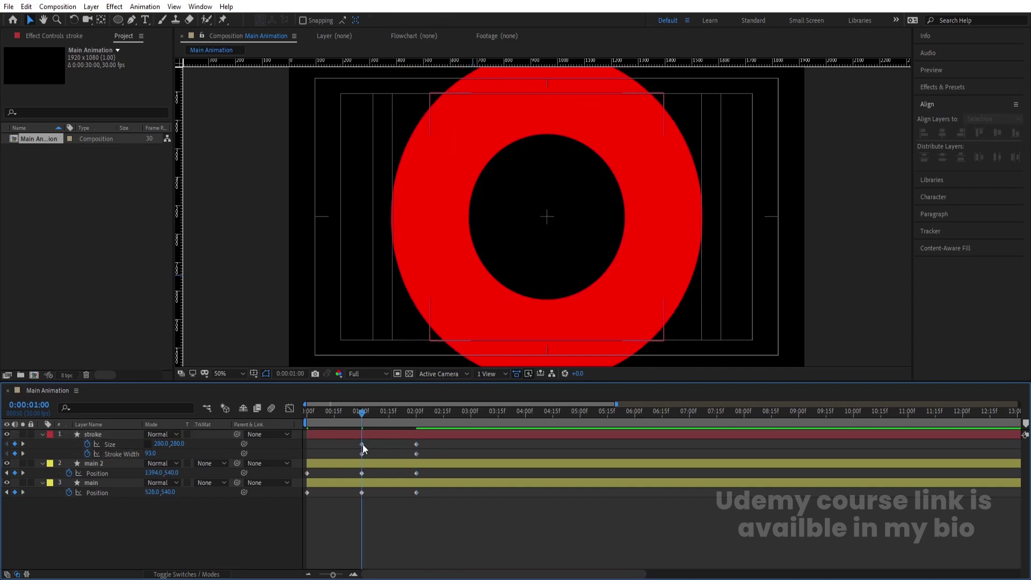
pyautogui.moveTo(178, 448); pyautogui.dragTo(86, 454)
pyautogui.click(175, 444)
pyautogui.write('1')
pyautogui.press('Return')
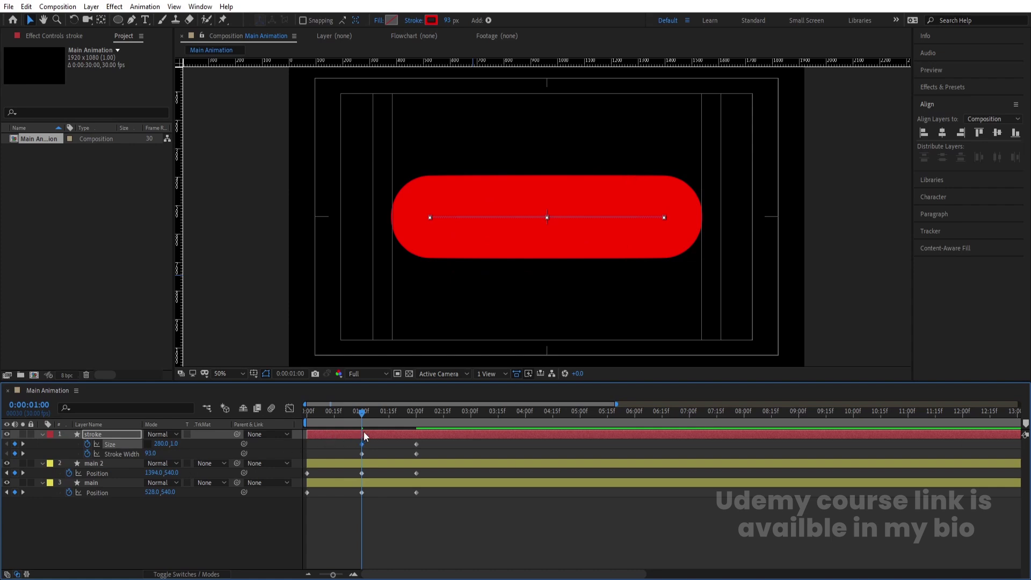
# - Scrub through the timeline and compare the stroke shape at the 0:00:01:00 and 0:00:02:00 keyframes
pyautogui.moveTo(355, 414); pyautogui.dragTo(310, 411)
pyautogui.moveTo(362, 414)
pyautogui.mouseDown()
pyautogui.moveTo(459, 419)
pyautogui.moveTo(366, 425)
pyautogui.mouseUp()
pyautogui.press('k')
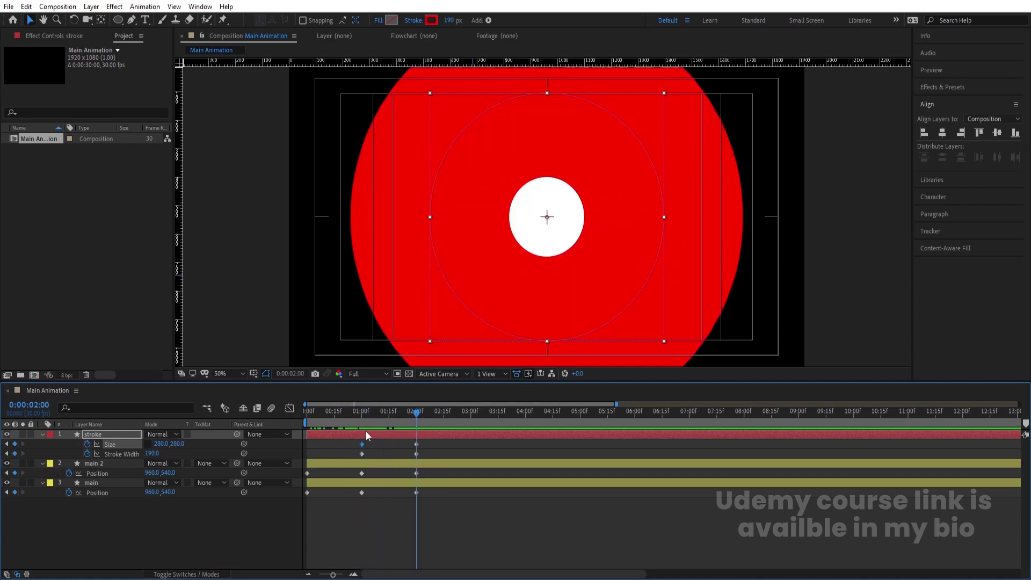
pyautogui.press('j')
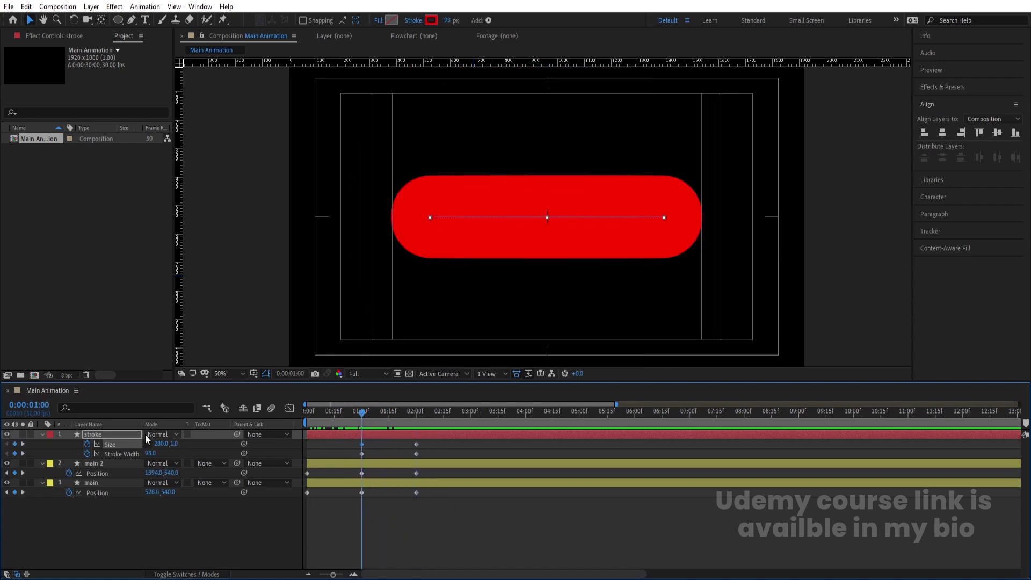
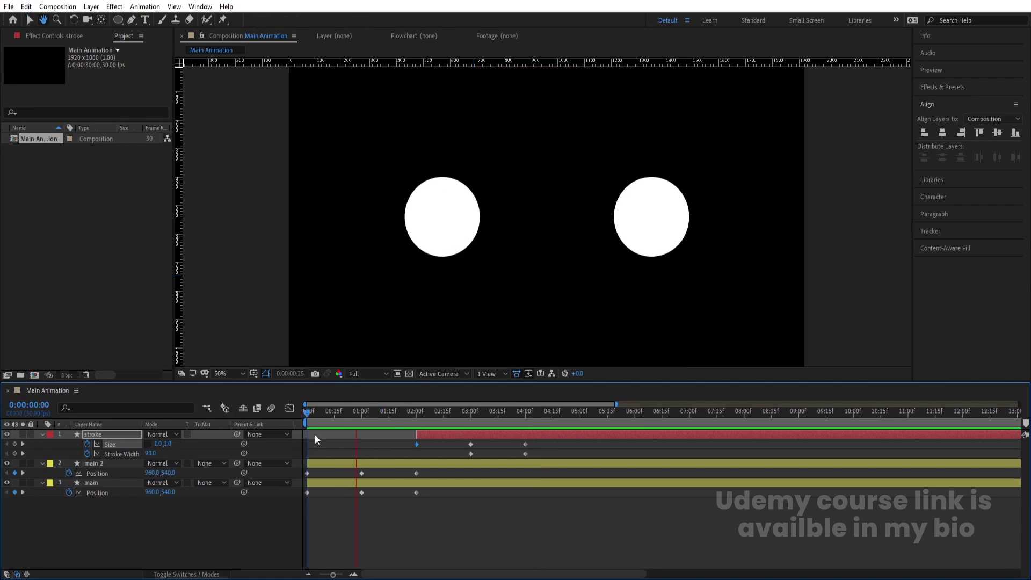
# - Play back the animation to check how the circles move apart and rejoin
pyautogui.press('space')
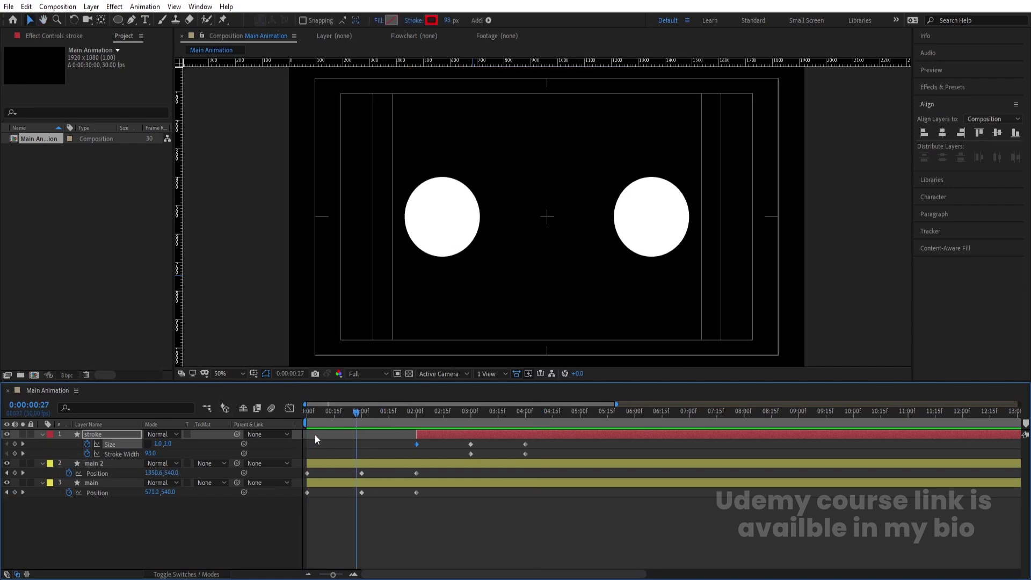
pyautogui.press('space')
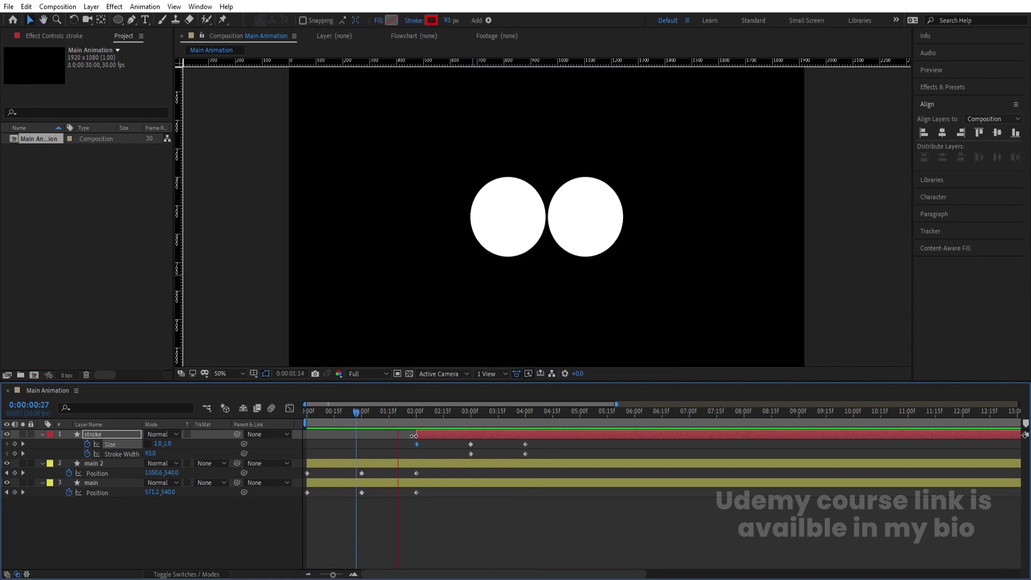
pyautogui.press('space')
# - Change the stroke layer's stroke colour to white and preview the animation
pyautogui.click(433, 436)
pyautogui.click(431, 20)
pyautogui.click(128, 228)
pyautogui.click(355, 230)
pyautogui.press('space')
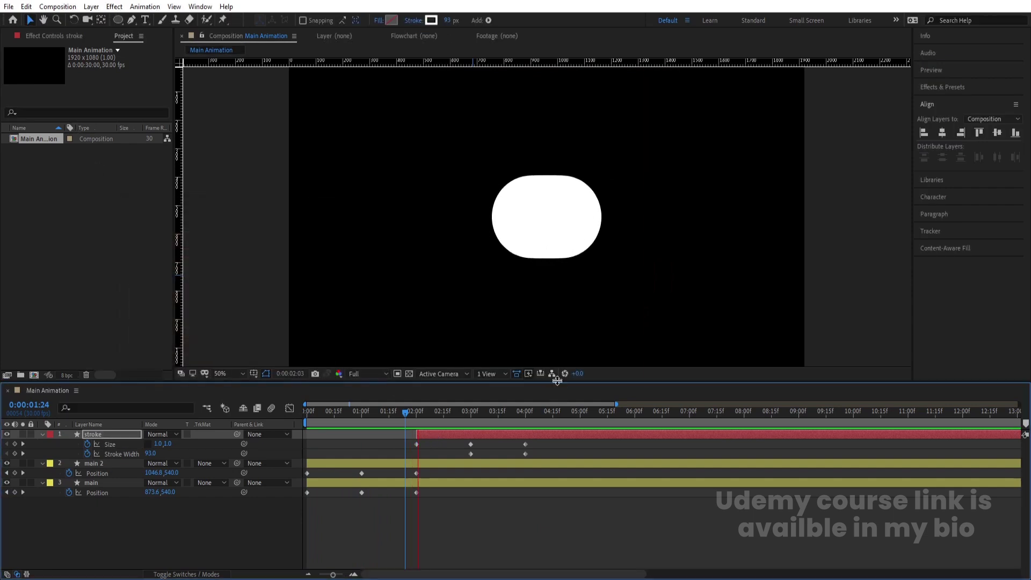
pyautogui.press("'")
pyautogui.click(549, 442)
pyautogui.press('space')
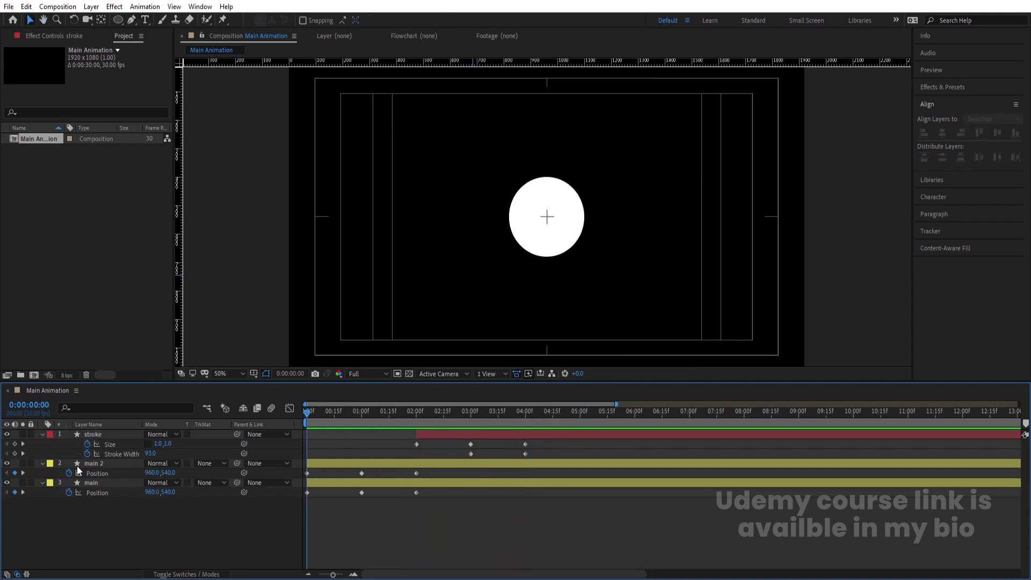
# - Duplicate the main 2 layer above the stroke layer and give the copy a Lavender label colour
pyautogui.click(99, 466)
pyautogui.hotkey('ctrl', 'd')
pyautogui.moveTo(99, 465); pyautogui.dragTo(99, 431)
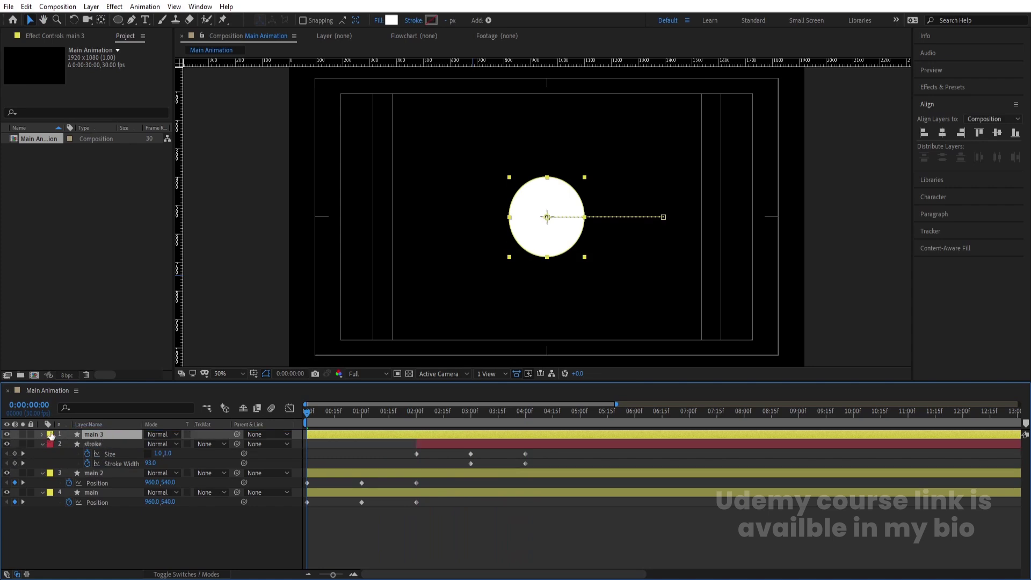
pyautogui.click(49, 435)
pyautogui.click(73, 296)
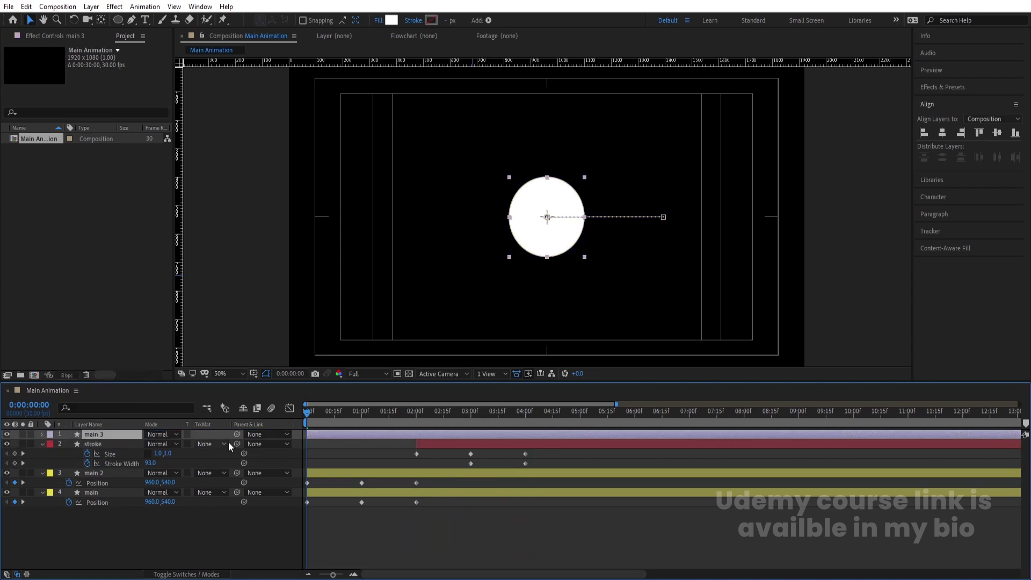
# - Remove the Position animation from the main 3 layer and make the layer start at 0:00:03:00
pyautogui.press('p')
pyautogui.click(69, 444)
pyautogui.moveTo(452, 426); pyautogui.dragTo(473, 429)
pyautogui.moveTo(315, 433); pyautogui.dragTo(479, 437)
# - Keyframe the main 3 layer's Scale from 0% at 0:00:03:00 to 100% at 0:00:04:00
pyautogui.press('s')
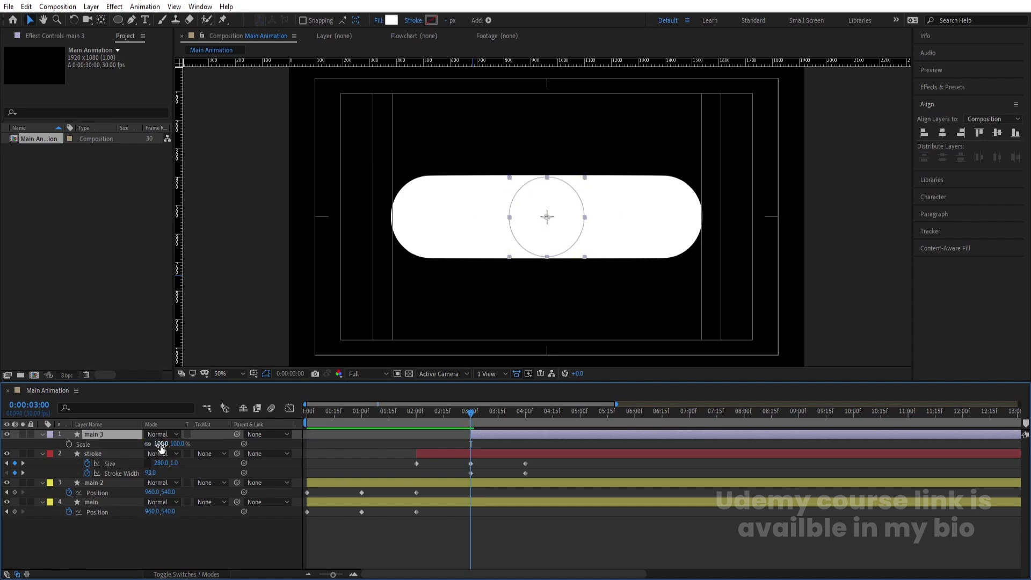
pyautogui.click(161, 444)
pyautogui.write('0')
pyautogui.press('Return')
pyautogui.click(70, 445)
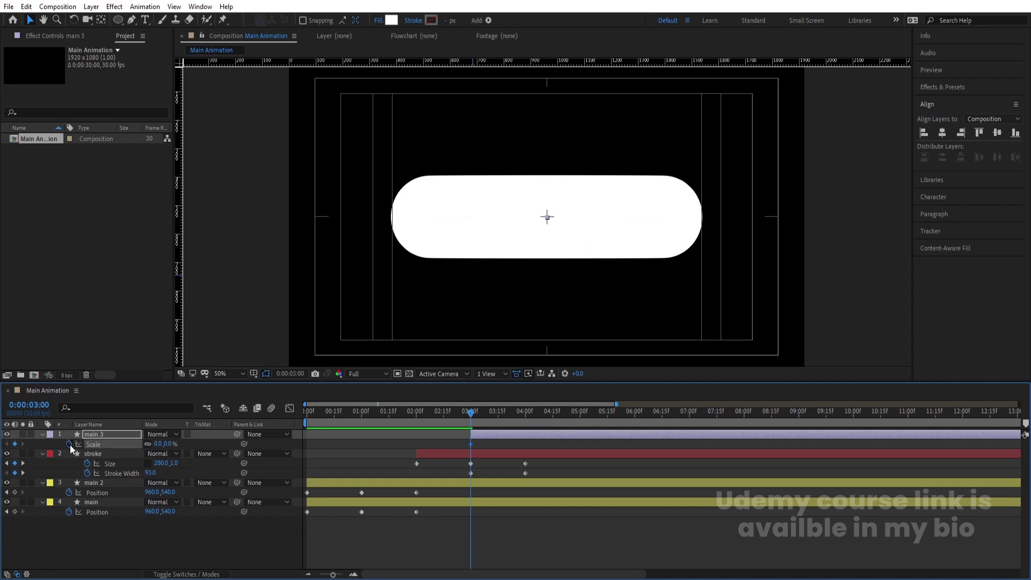
pyautogui.press('k')
pyautogui.click(159, 444)
pyautogui.write('100')
pyautogui.press('Return')
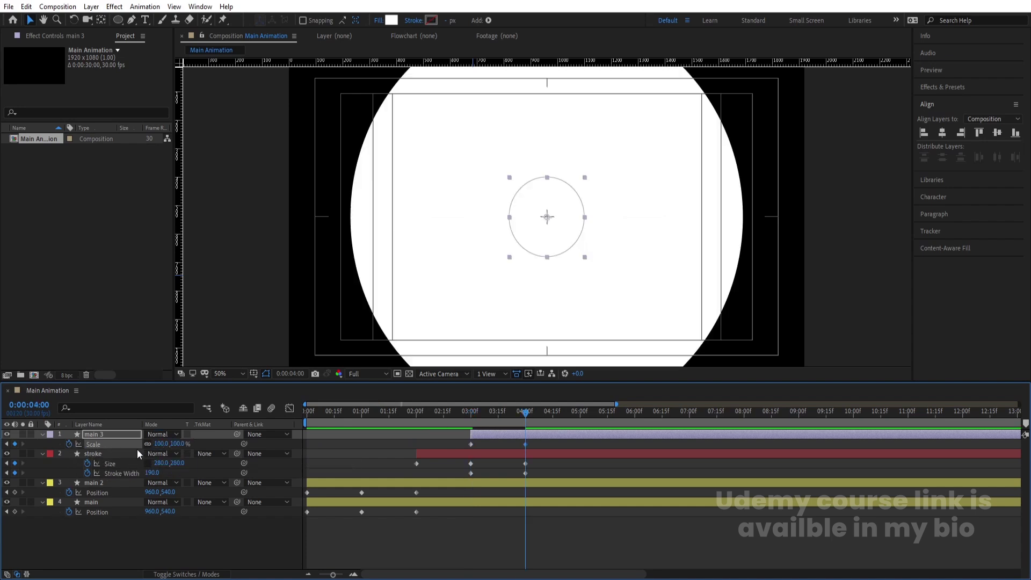
# - Change the main 3 layer's fill colour to black and preview the animation
pyautogui.click(392, 20)
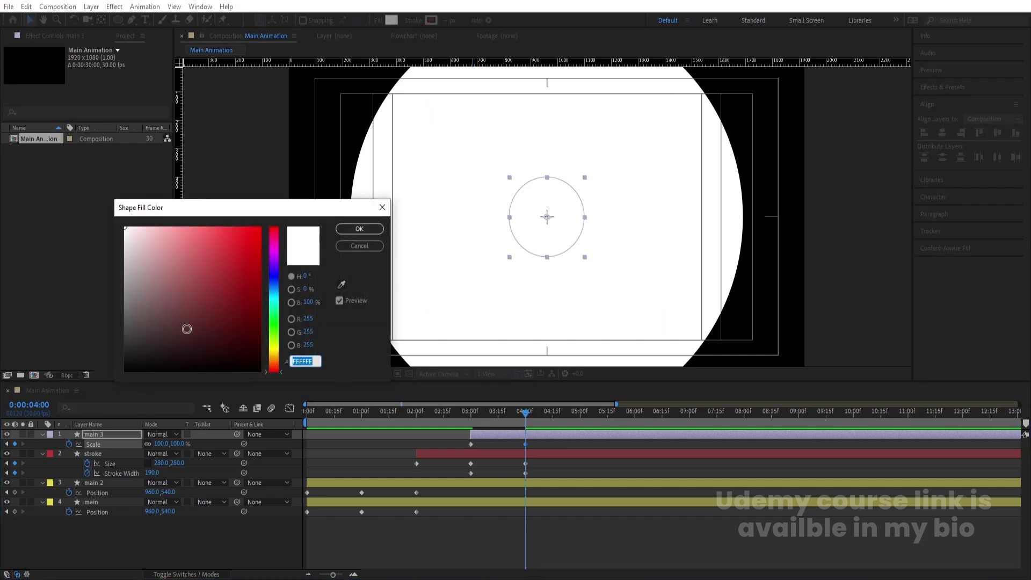
pyautogui.click(129, 366)
pyautogui.click(357, 228)
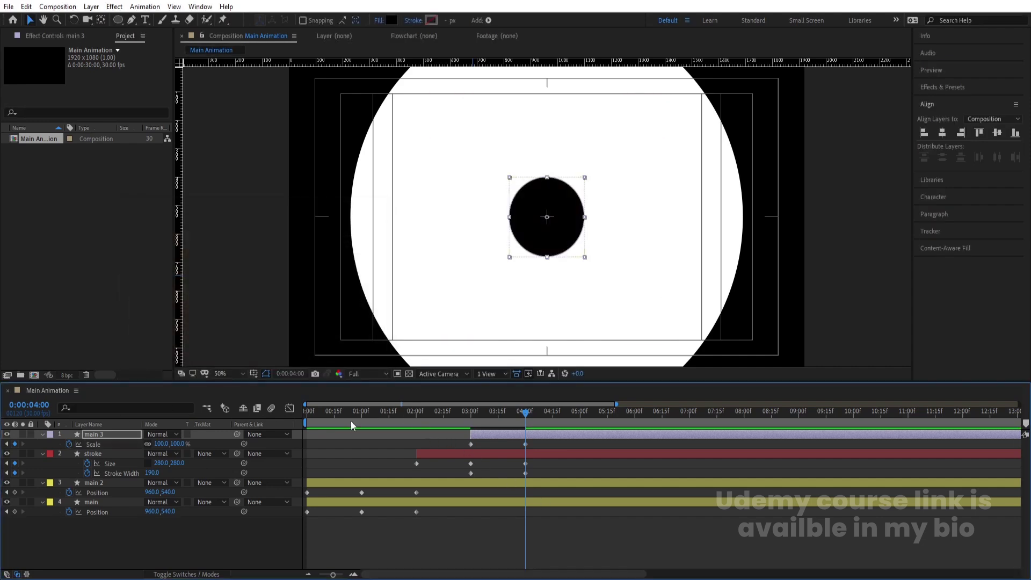
pyautogui.press('Home')
pyautogui.press('space')
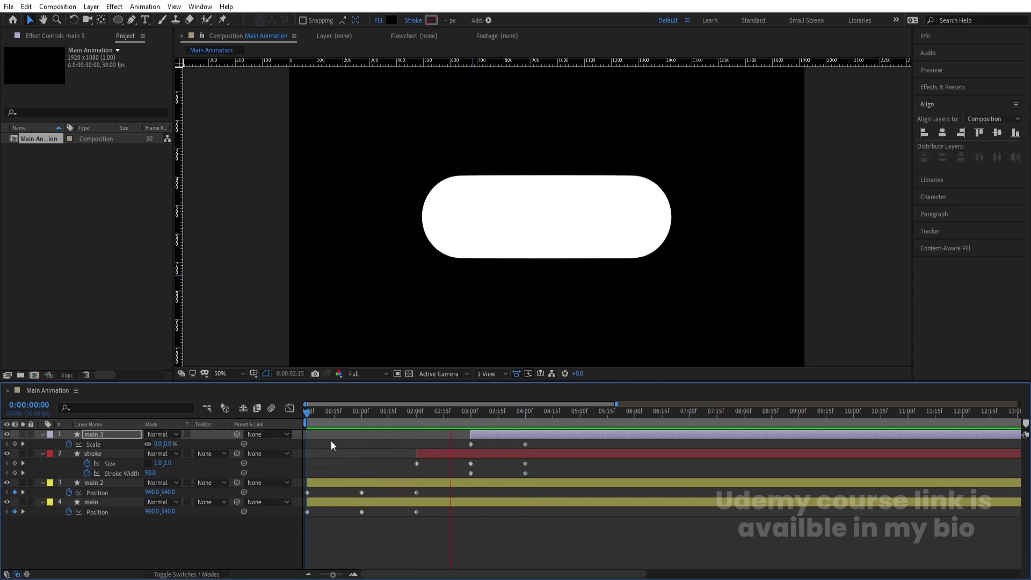
pyautogui.click(443, 537)
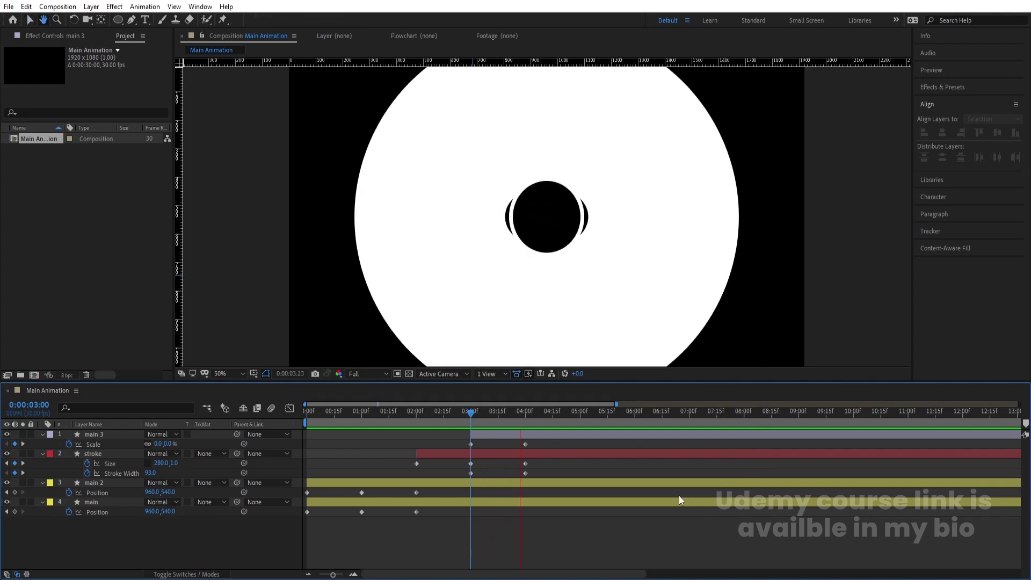
# - Trim the main 2 and main layers so that they end at 0:00:02:00, and check the cut in a short playback
pyautogui.moveTo(456, 413); pyautogui.dragTo(417, 410)
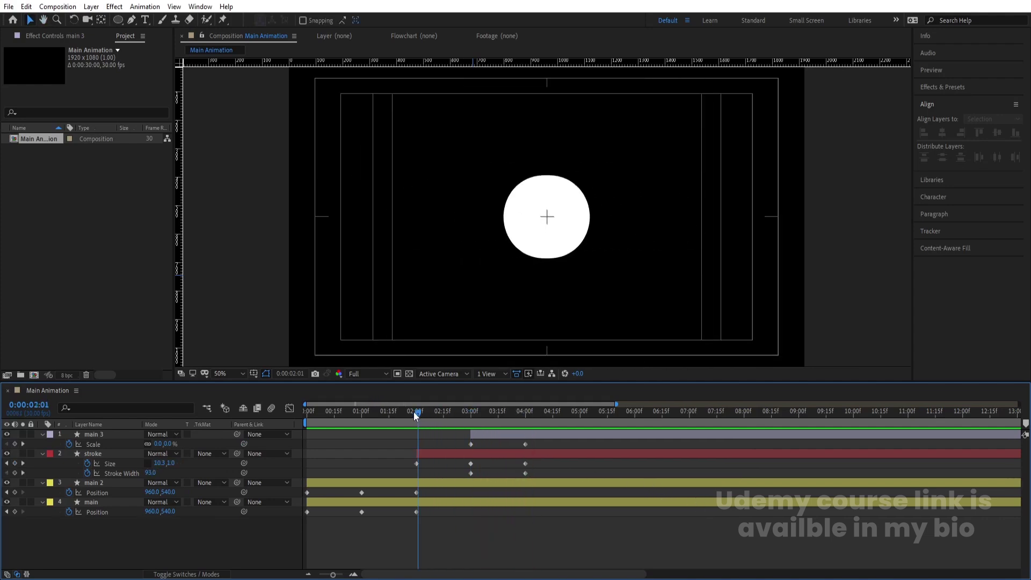
pyautogui.press('pageup')
pyautogui.click(102, 483)
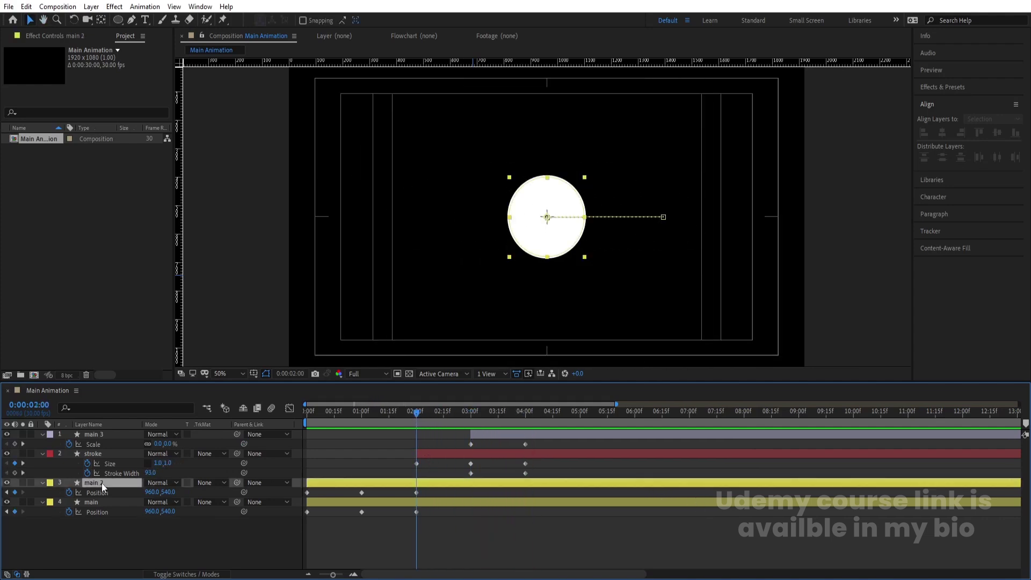
pyautogui.keyDown('ctrl'); pyautogui.click(80, 505); pyautogui.keyUp('ctrl')
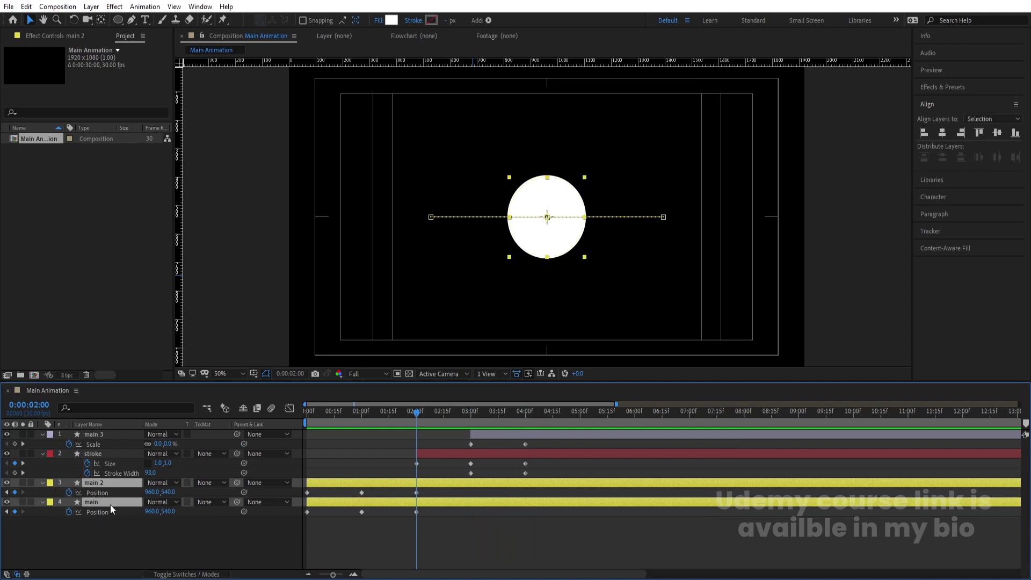
pyautogui.hotkey('alt', ']')
pyautogui.press('space')
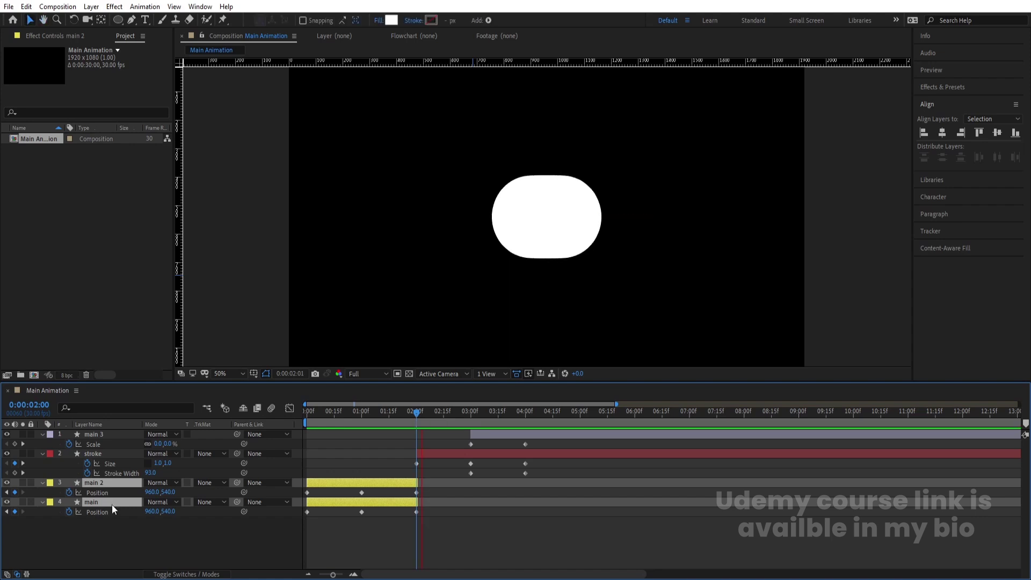
pyautogui.press('space')
# - Add a Stroke Width keyframe on the stroke layer at 0:00:04:08 and set the width to 435 at 0:00:05:10
pyautogui.press('pagedown')
pyautogui.press('pagedown')
pyautogui.press('pagedown')
pyautogui.press('pagedown')
pyautogui.press('pagedown')
pyautogui.moveTo(525, 418); pyautogui.dragTo(540, 418)
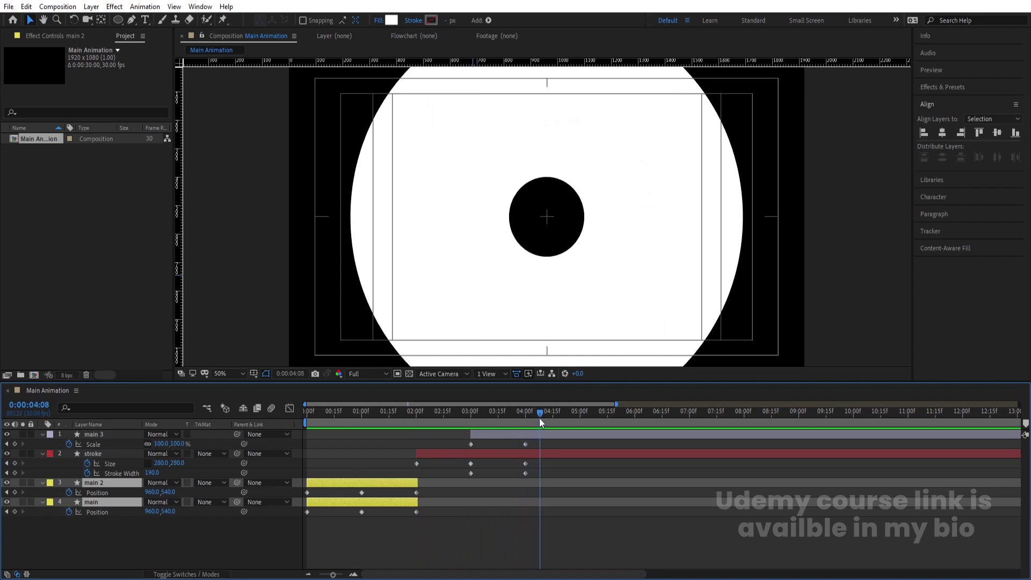
pyautogui.click(540, 455)
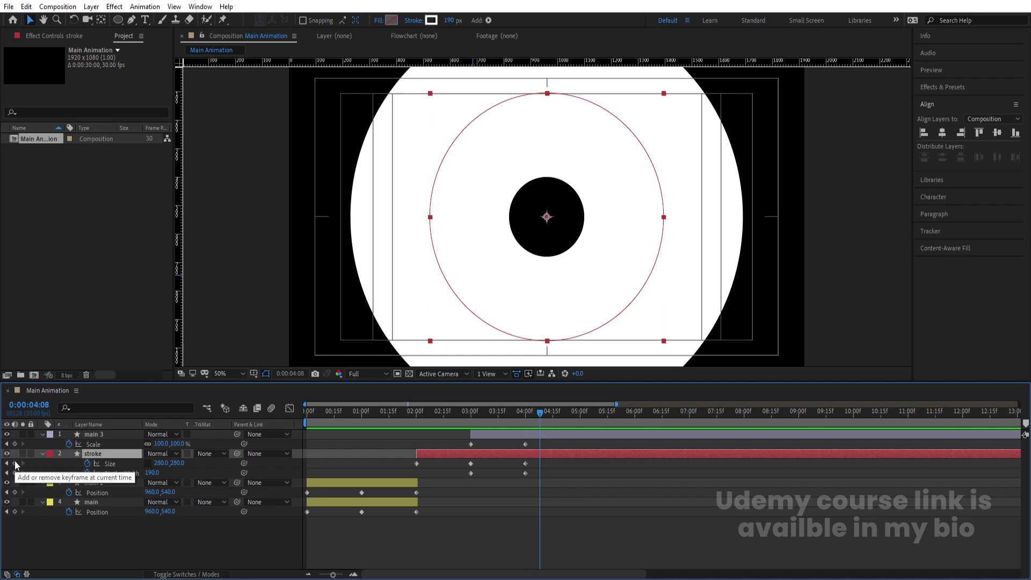
pyautogui.click(15, 473)
pyautogui.moveTo(586, 415); pyautogui.dragTo(599, 415)
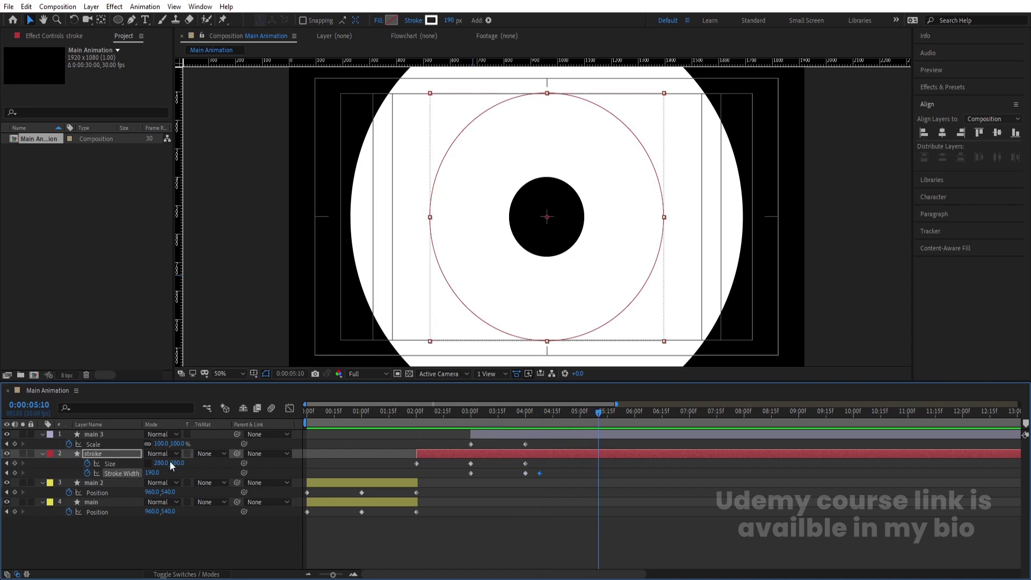
pyautogui.moveTo(152, 473); pyautogui.dragTo(267, 460)
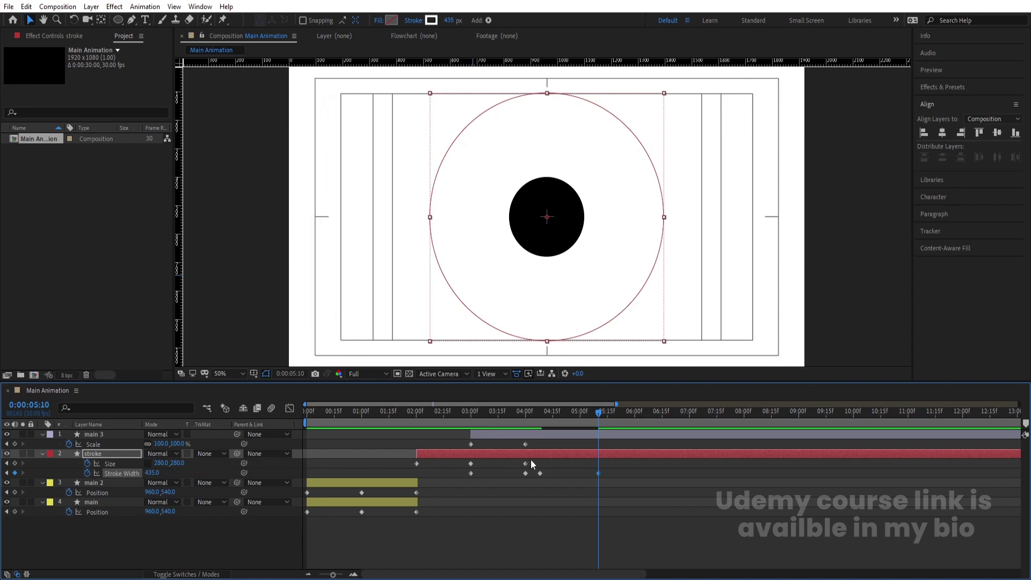
# - Play the animation from the beginning to check how the stroke grows to fill the frame
pyautogui.press('Home')
pyautogui.press('space')
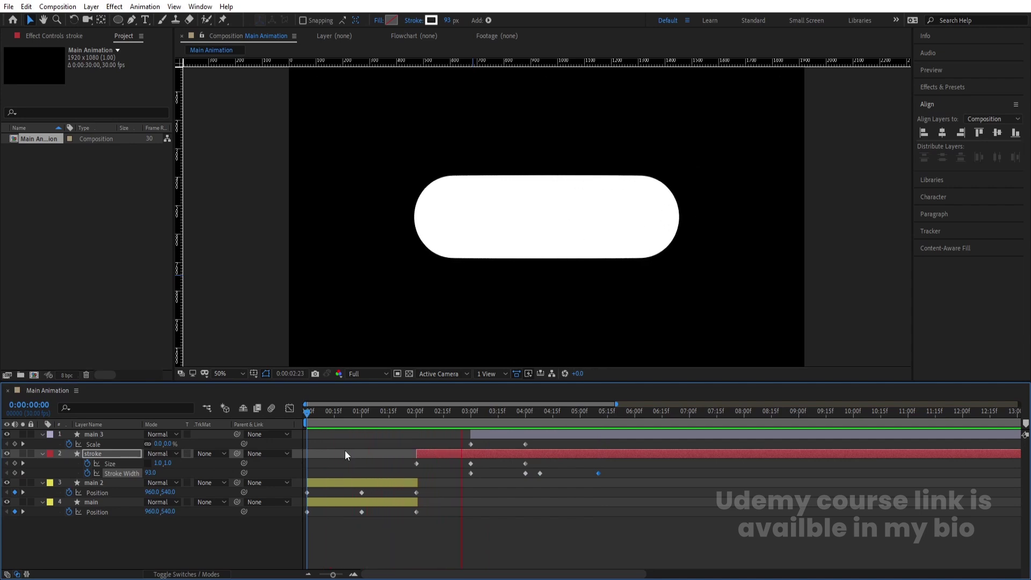
pyautogui.press('space')
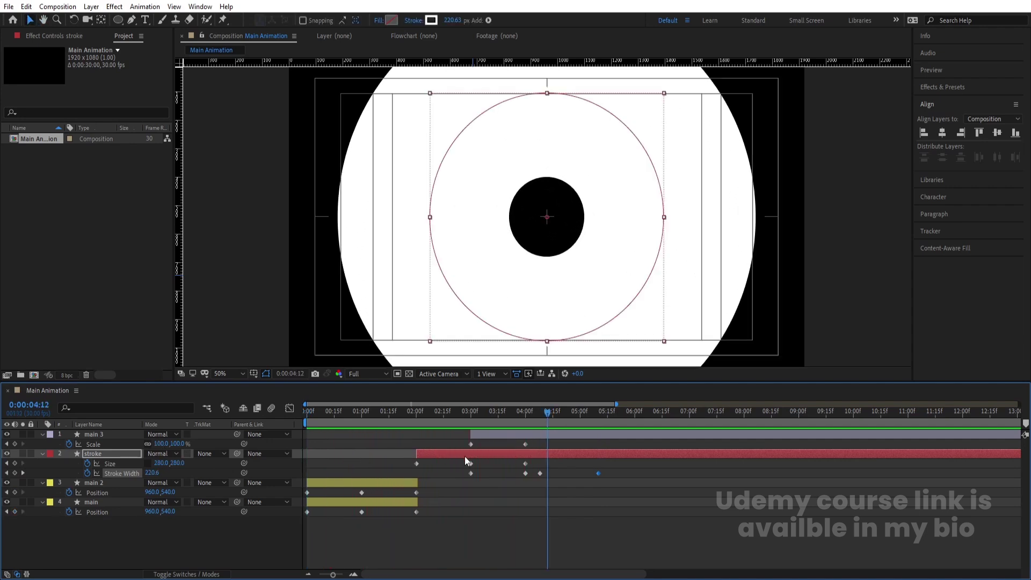
# - Increase the stroke layer's Stroke Width at the 0:00:04:00 keyframe and check the growth up to 0:00:05:15
pyautogui.moveTo(517, 424)
pyautogui.mouseDown()
pyautogui.moveTo(491, 420)
pyautogui.moveTo(524, 420)
pyautogui.mouseUp()
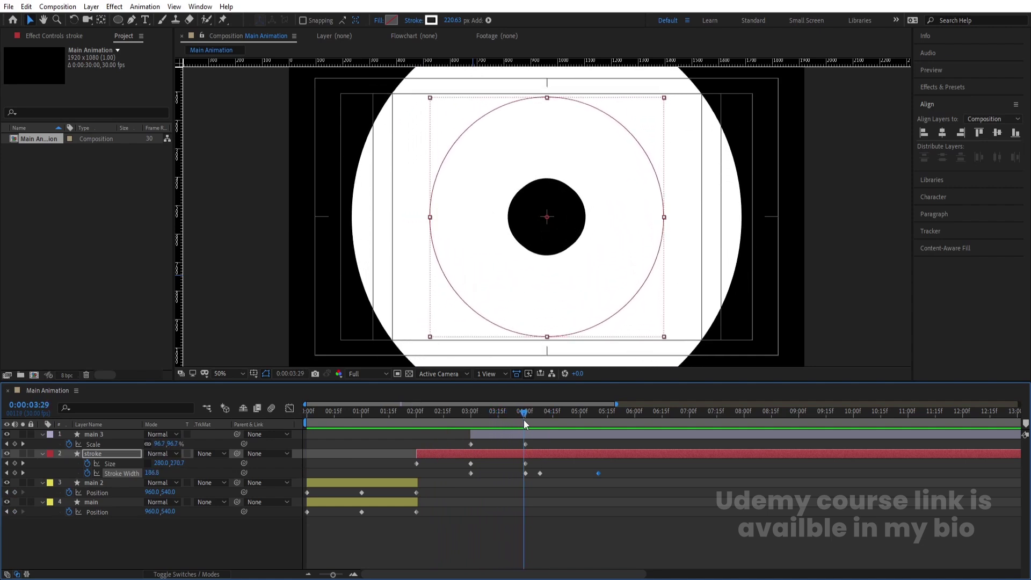
pyautogui.press('pagedown')
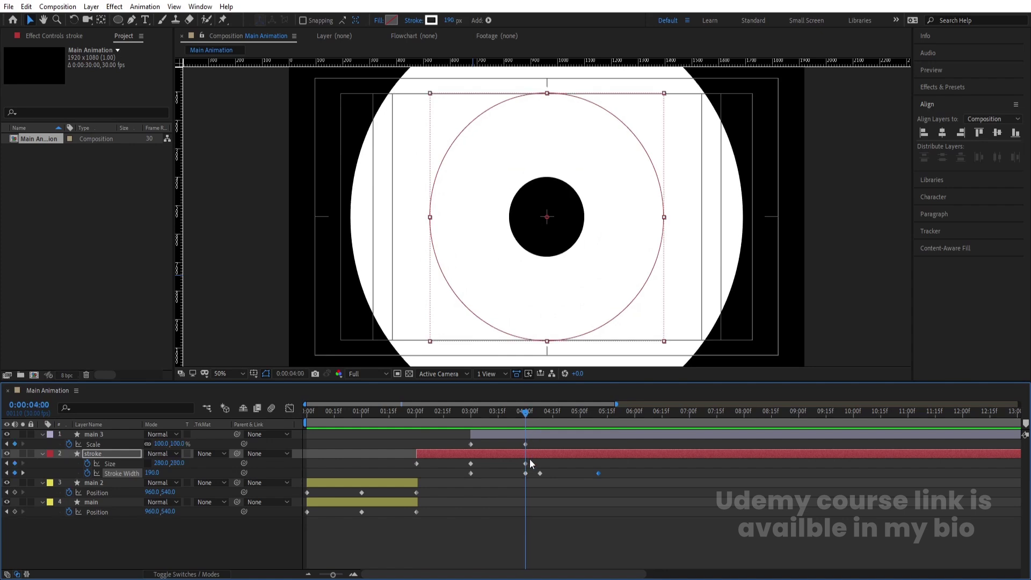
pyautogui.click(530, 455)
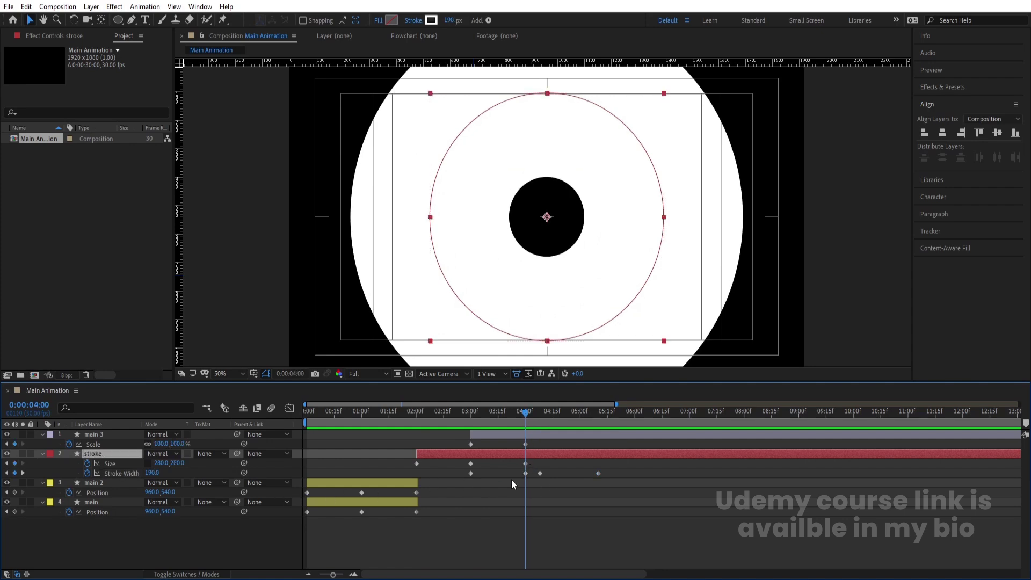
pyautogui.click(525, 474)
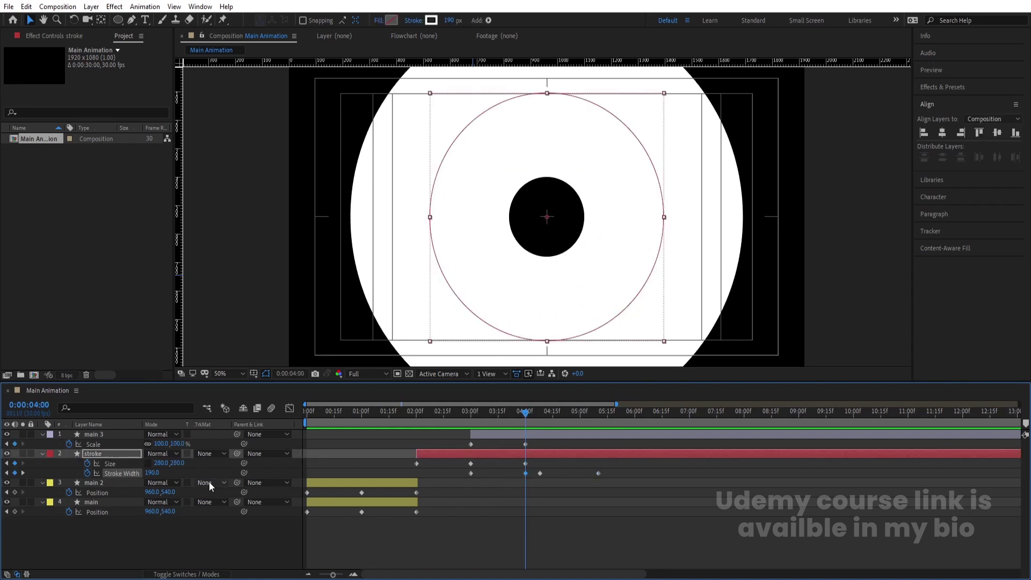
pyautogui.moveTo(148, 475); pyautogui.dragTo(391, 449)
pyautogui.press('space')
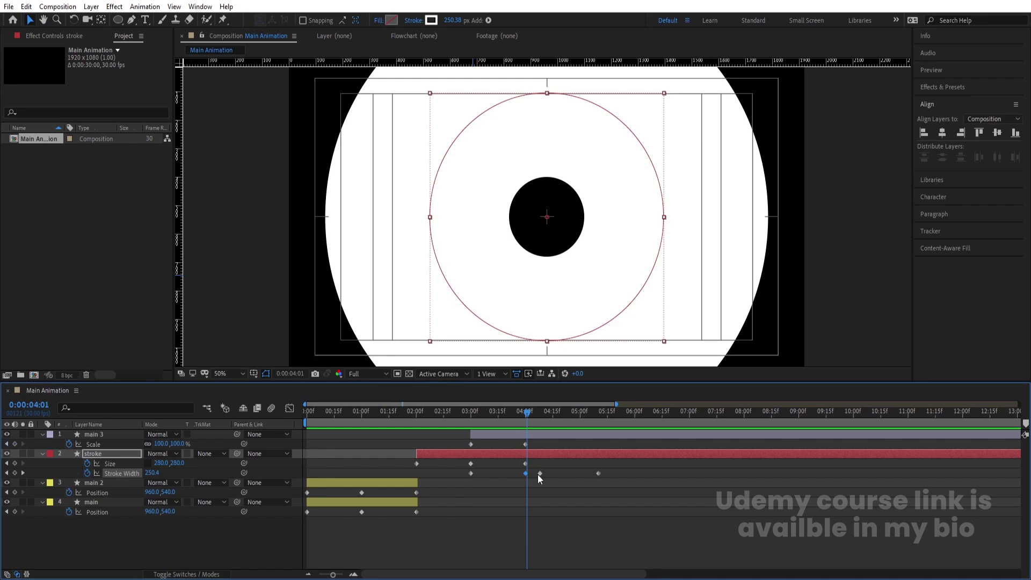
pyautogui.press('space')
pyautogui.press('space')
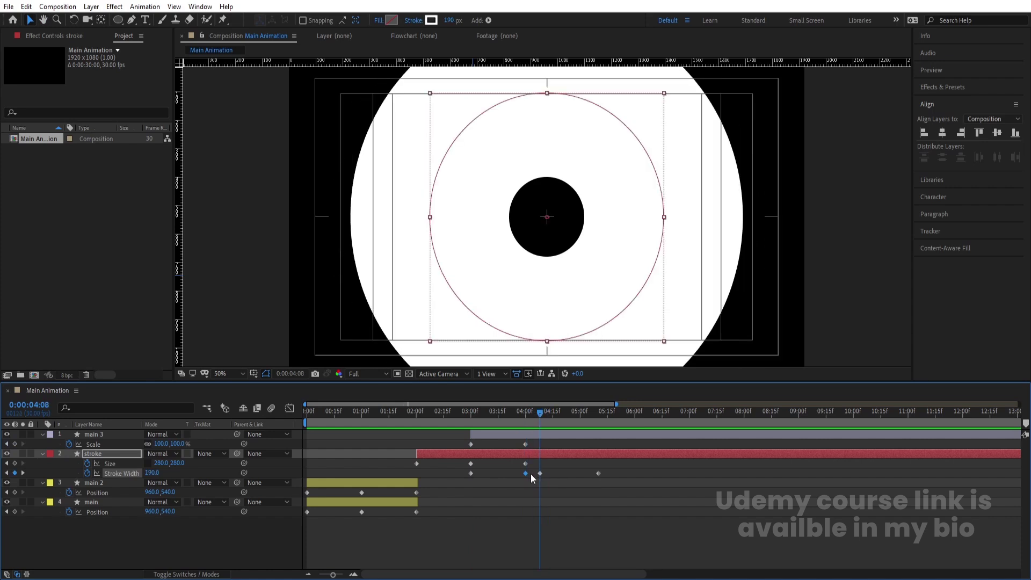
pyautogui.moveTo(540, 426)
pyautogui.mouseDown()
pyautogui.moveTo(307, 430)
pyautogui.moveTo(397, 451)
pyautogui.moveTo(512, 513)
pyautogui.moveTo(608, 511)
pyautogui.mouseUp()
# - Apply Easy Ease to all keyframes of the four layers and keep them selected
pyautogui.moveTo(666, 528); pyautogui.dragTo(241, 370)
pyautogui.press('F9')
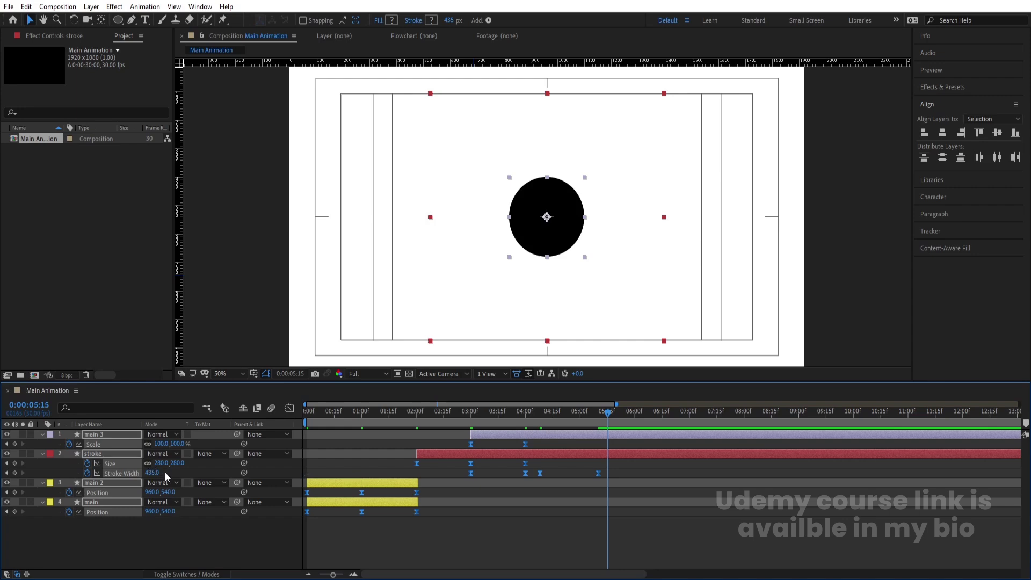
pyautogui.moveTo(623, 525); pyautogui.dragTo(270, 420)
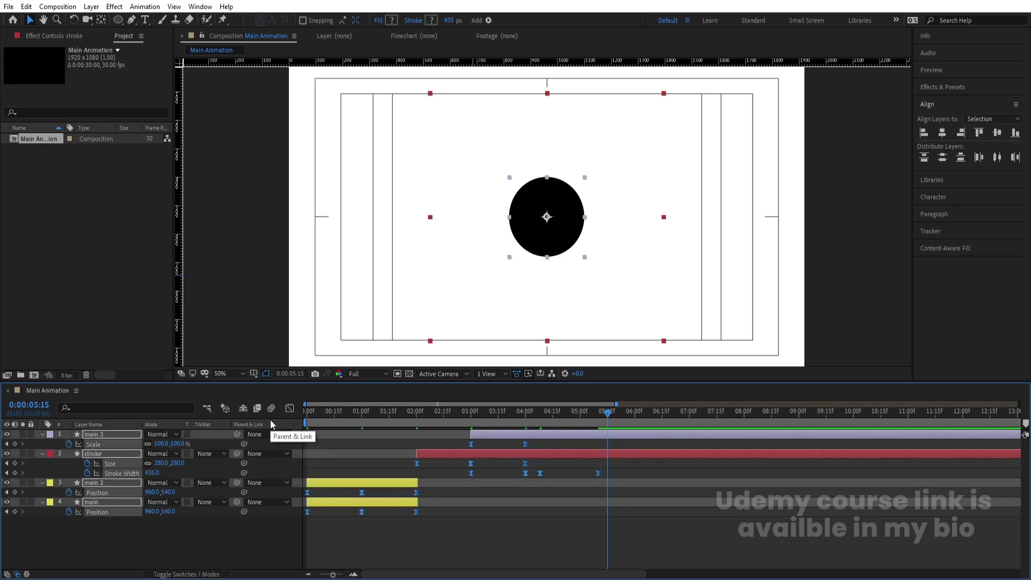
# - Increase the incoming ease influence of all selected keyframes in the speed graph, then return to the layer bar view
pyautogui.click(290, 409)
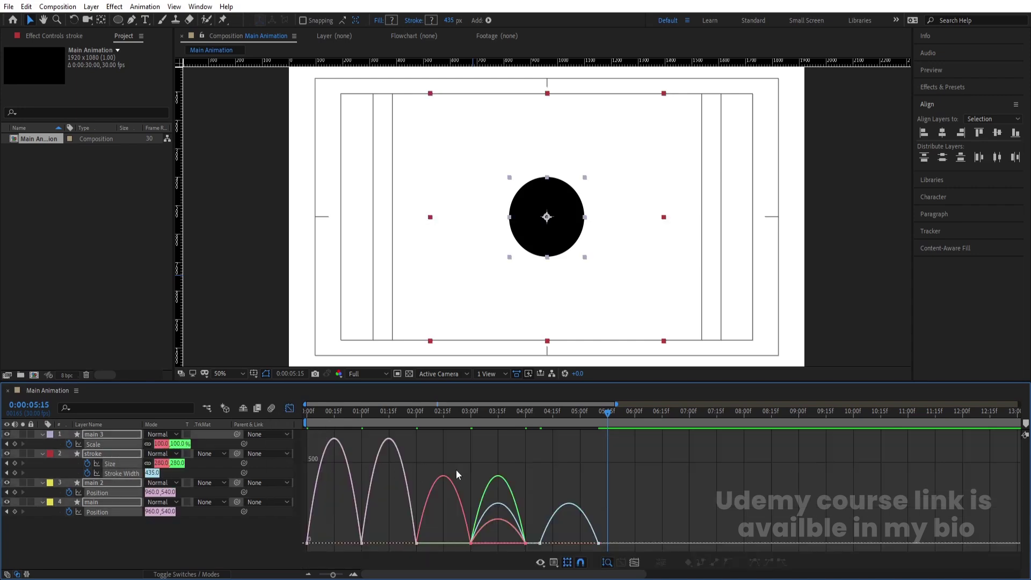
pyautogui.click(540, 562)
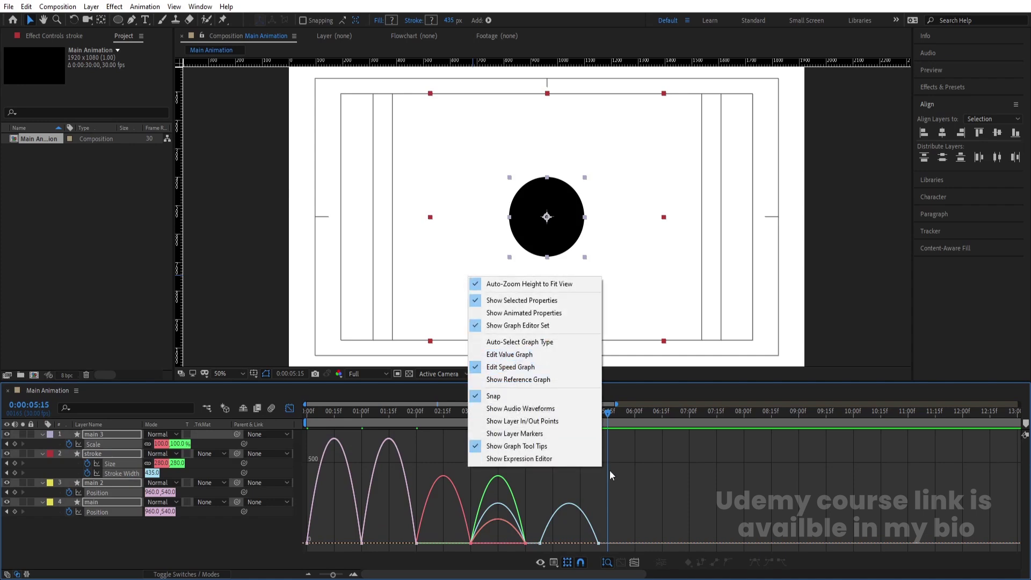
pyautogui.moveTo(670, 487); pyautogui.dragTo(219, 549)
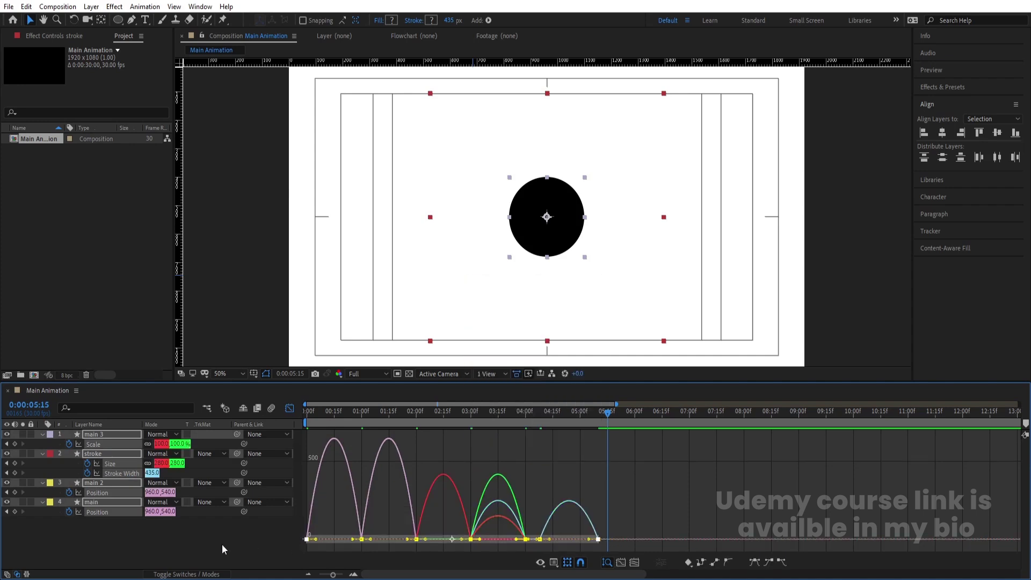
pyautogui.moveTo(589, 544); pyautogui.dragTo(542, 542)
pyautogui.click(290, 408)
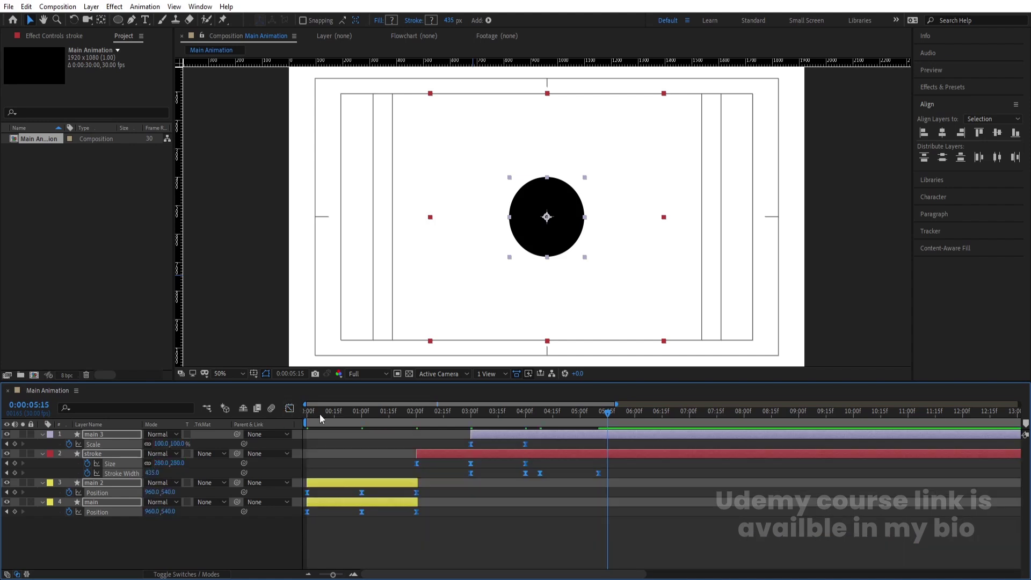
# - Preview the eased animation from the start and inspect the circles' transition into the stretching stroke around 0:00:02:00
pyautogui.press('Home')
pyautogui.press('space')
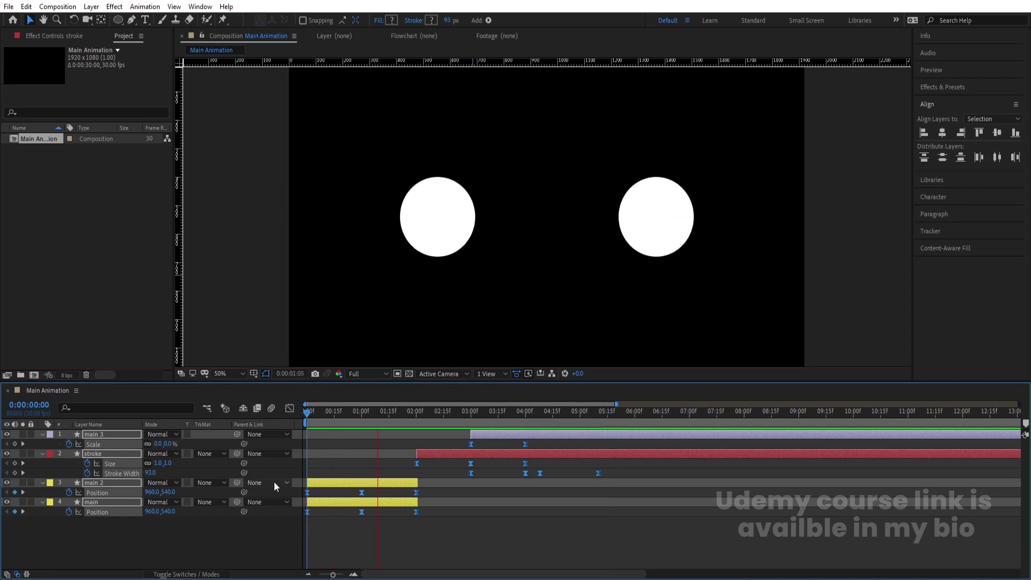
pyautogui.click(414, 418)
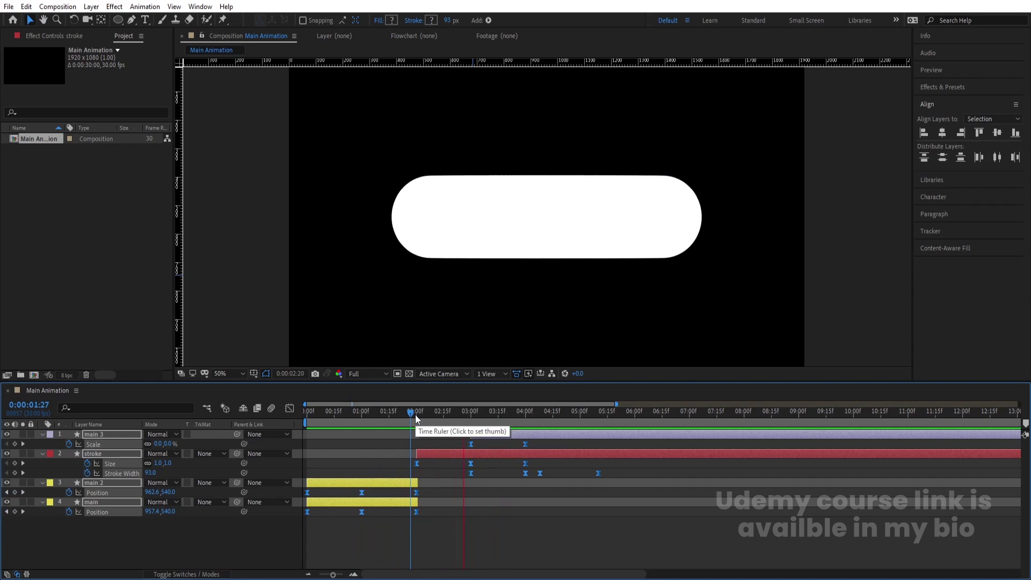
pyautogui.moveTo(416, 421)
pyautogui.mouseDown()
pyautogui.moveTo(581, 446)
pyautogui.moveTo(614, 465)
pyautogui.moveTo(480, 495)
pyautogui.mouseUp()
# - Move the last two Stroke Width keyframes earlier so that the first sits just after 0:00:04:00, and preview the change
pyautogui.click(614, 465)
pyautogui.press('=')
pyautogui.press('-')
pyautogui.moveTo(535, 467)
pyautogui.mouseDown()
pyautogui.moveTo(587, 490)
pyautogui.moveTo(527, 472)
pyautogui.mouseUp()
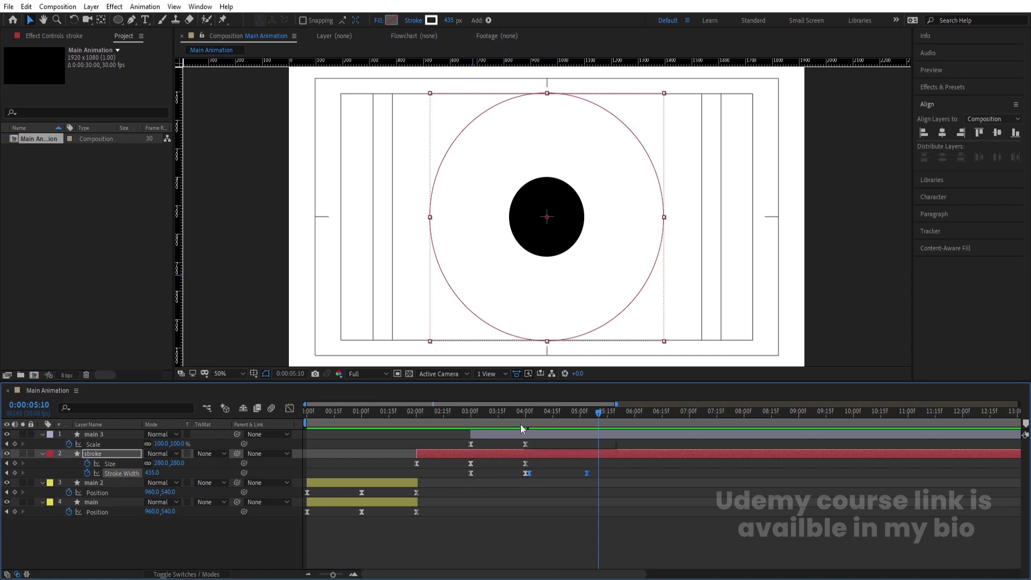
pyautogui.click(520, 420)
pyautogui.press('space')
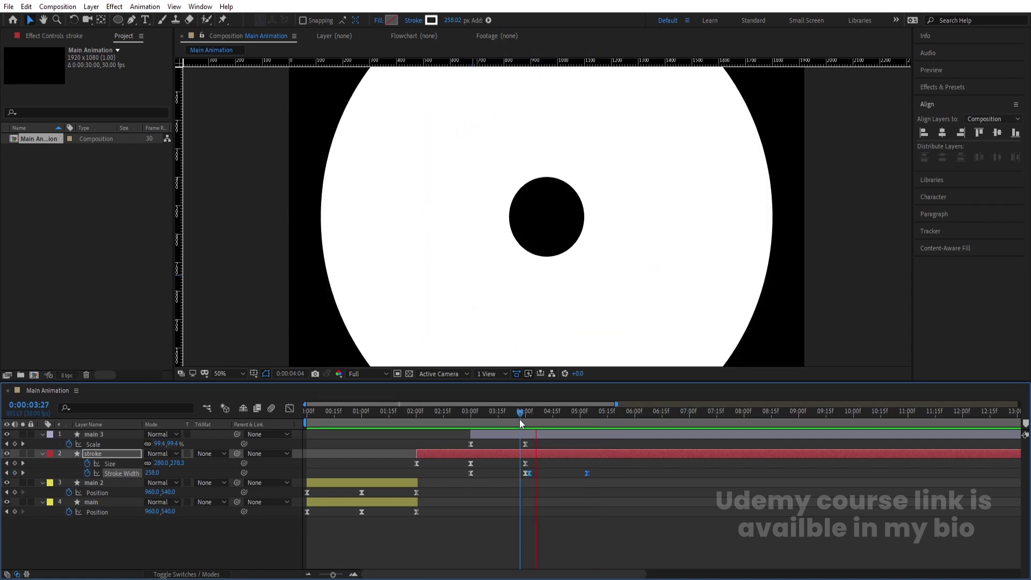
# - Move the final Stroke Width keyframe of the stroke layer earlier to 0:00:04:28
pyautogui.click(585, 468)
pyautogui.click(588, 470)
pyautogui.moveTo(587, 470); pyautogui.dragTo(576, 472)
pyautogui.press('k')
pyautogui.press("'")
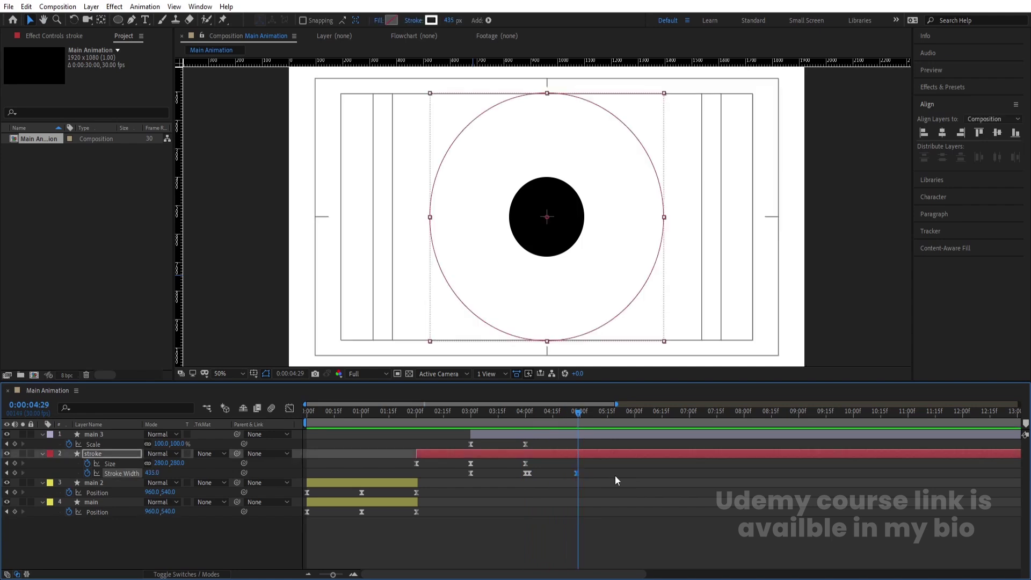
pyautogui.click(615, 475)
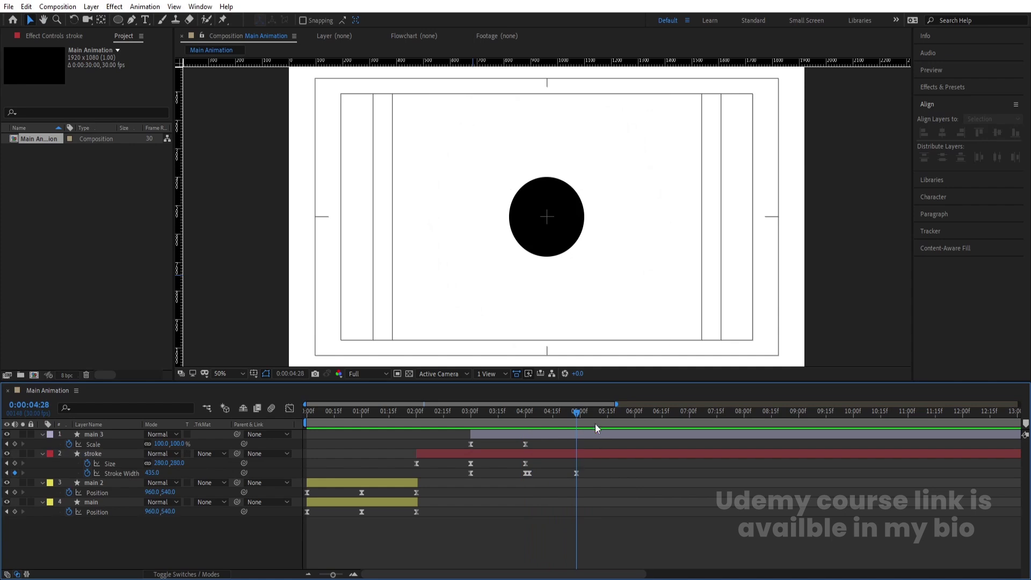
# - Pre-compose the main, main 2, stroke and main 3 layers into a new composition named 1
pyautogui.moveTo(106, 506); pyautogui.dragTo(69, 437)
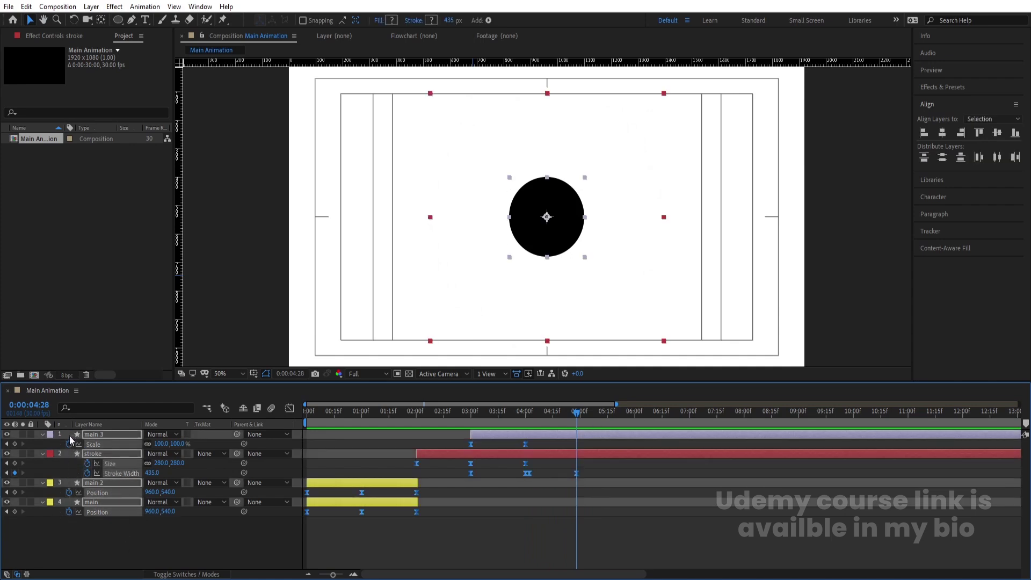
pyautogui.hotkey('ctrl', 'shift', 'c')
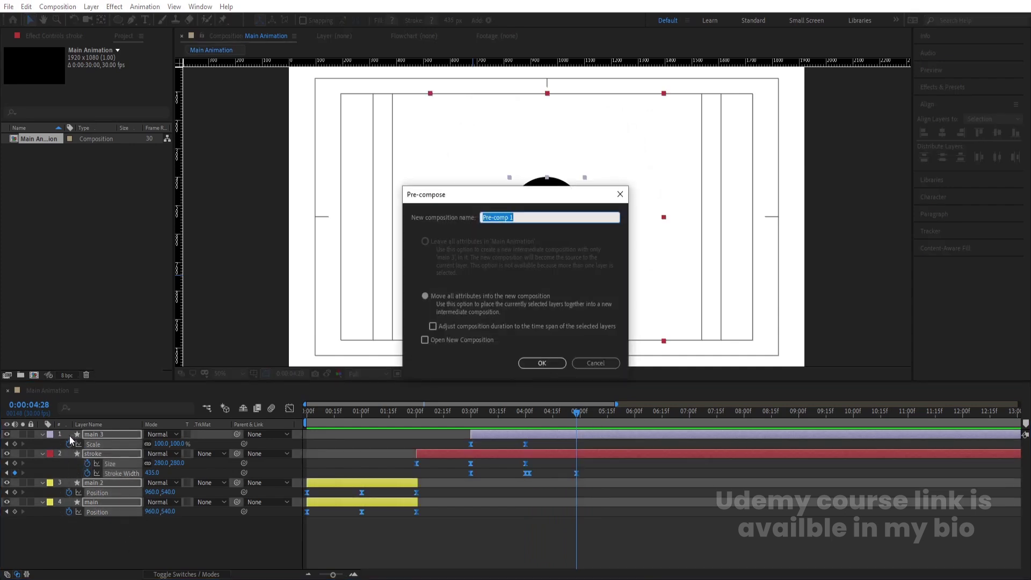
pyautogui.write('1')
pyautogui.press('Return')
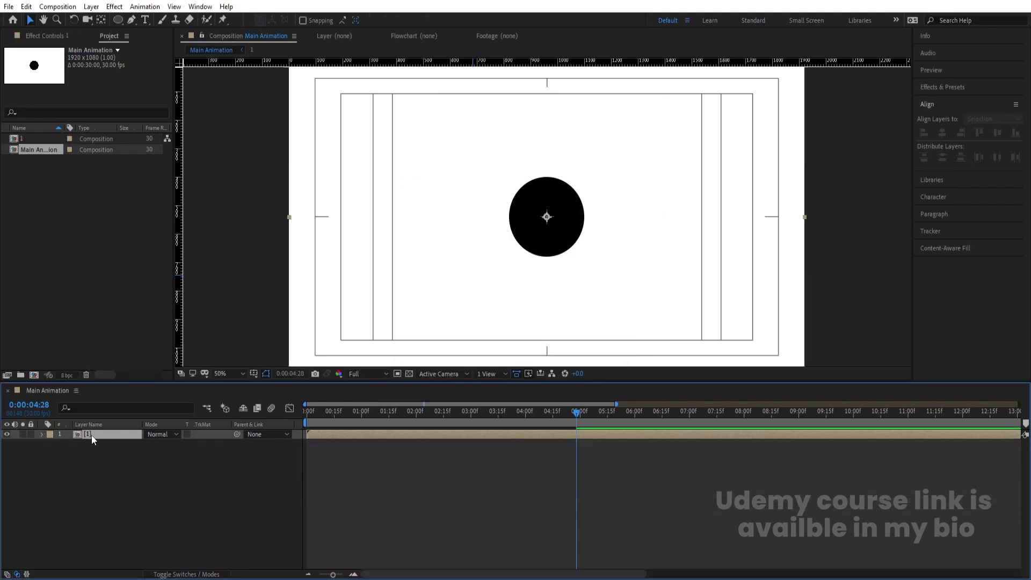
# - Add a black solid beneath all layers inside composition 1, then return to Main Animation
pyautogui.doubleClick(92, 434)
pyautogui.hotkey('ctrl', 'y')
pyautogui.press('Return')
pyautogui.moveTo(95, 437); pyautogui.dragTo(94, 490)
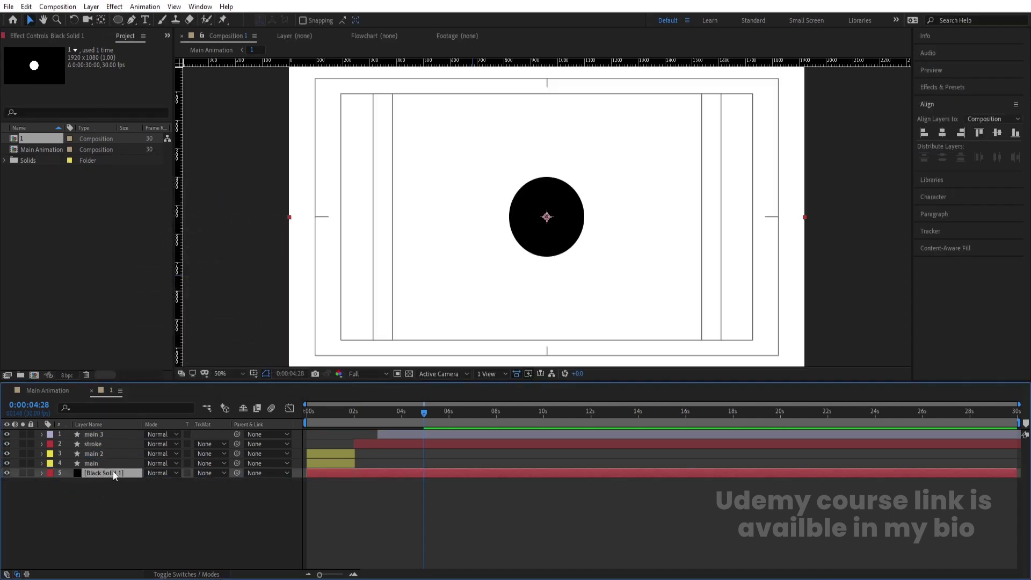
pyautogui.click(55, 393)
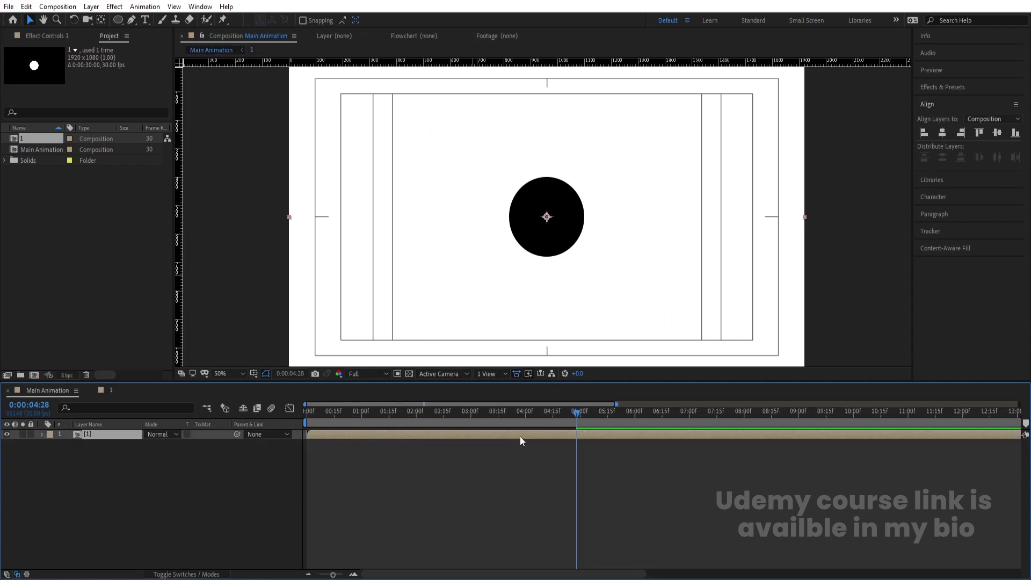
# - Trim the composition 1 layer's end to 0:00:04:28, then duplicate it so that the copy starts at that frame
pyautogui.hotkey('alt', ']')
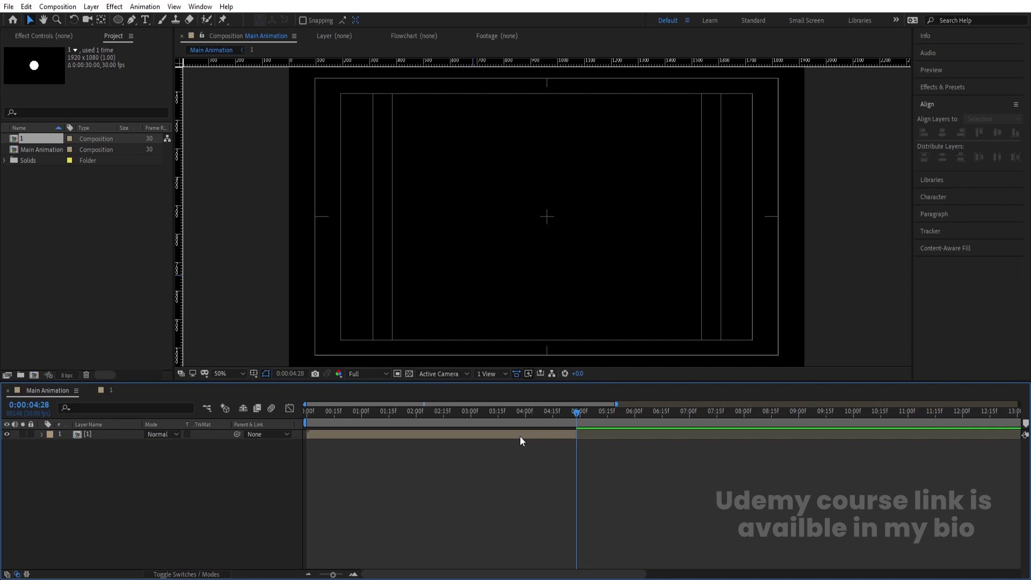
pyautogui.click(520, 436)
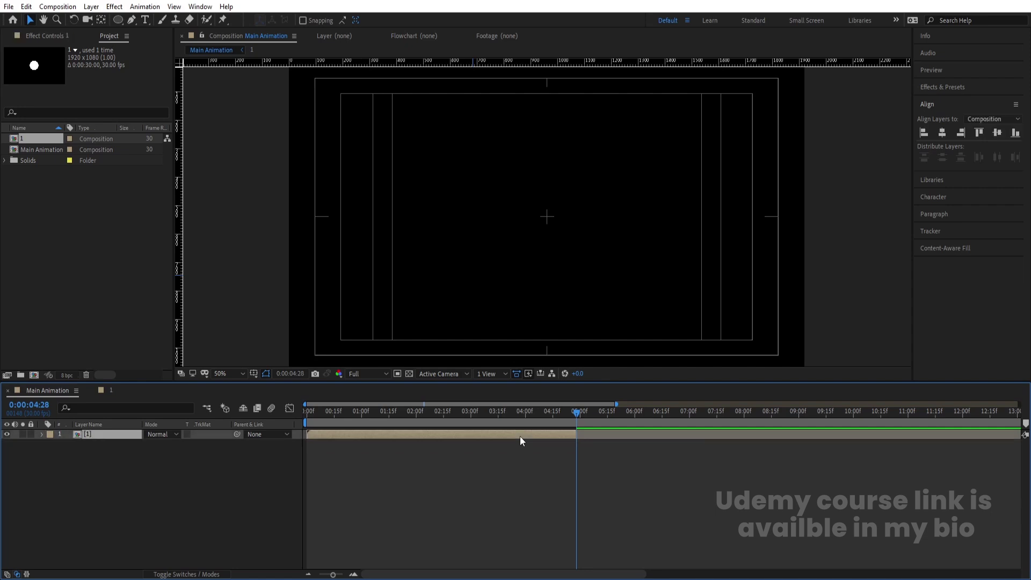
pyautogui.hotkey('ctrl', 'd')
pyautogui.press('[')
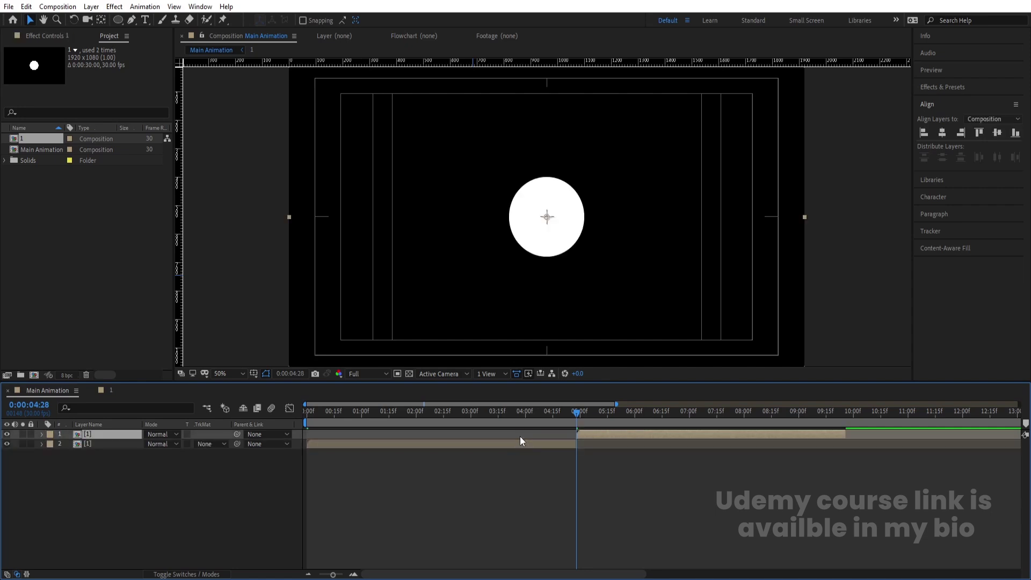
# - Apply the Tint effect to the duplicated composition layer and swap its black and white mapping colors
pyautogui.click(940, 87)
pyautogui.click(953, 101)
pyautogui.write('tint')
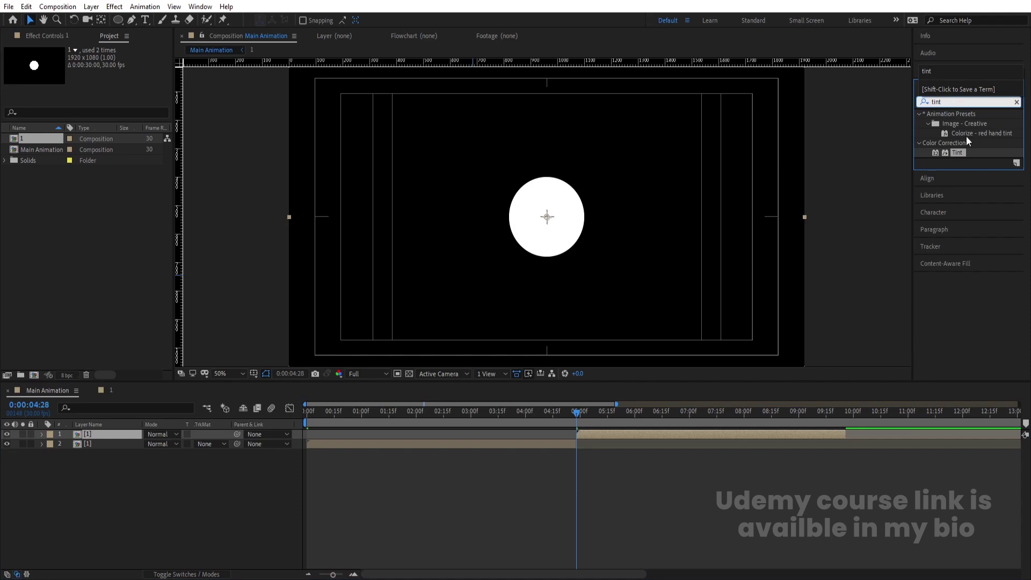
pyautogui.doubleClick(960, 154)
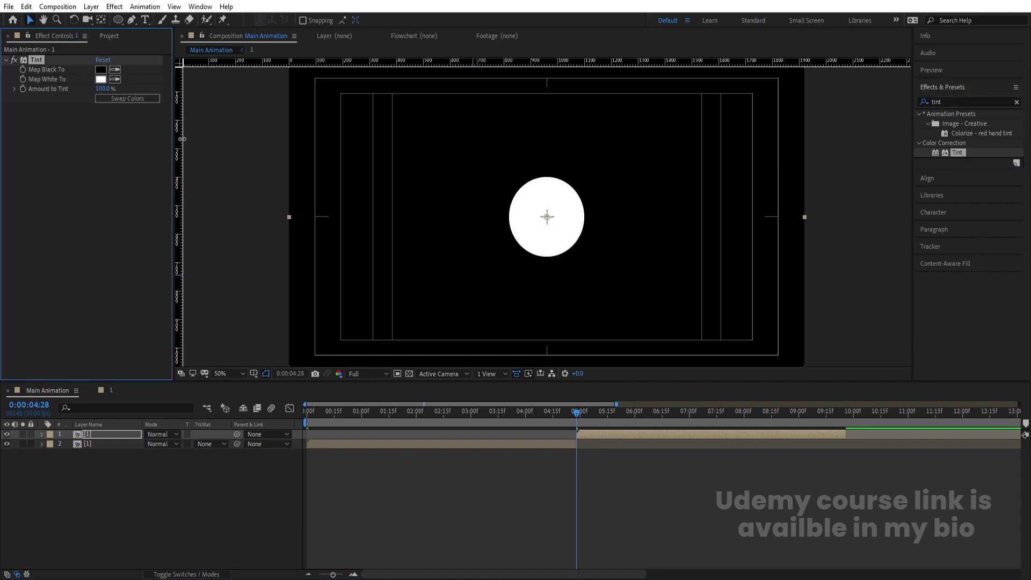
pyautogui.click(128, 98)
# - End the work area at 0:00:09:25, where the duplicated layer finishes, and preview the animation
pyautogui.click(845, 421)
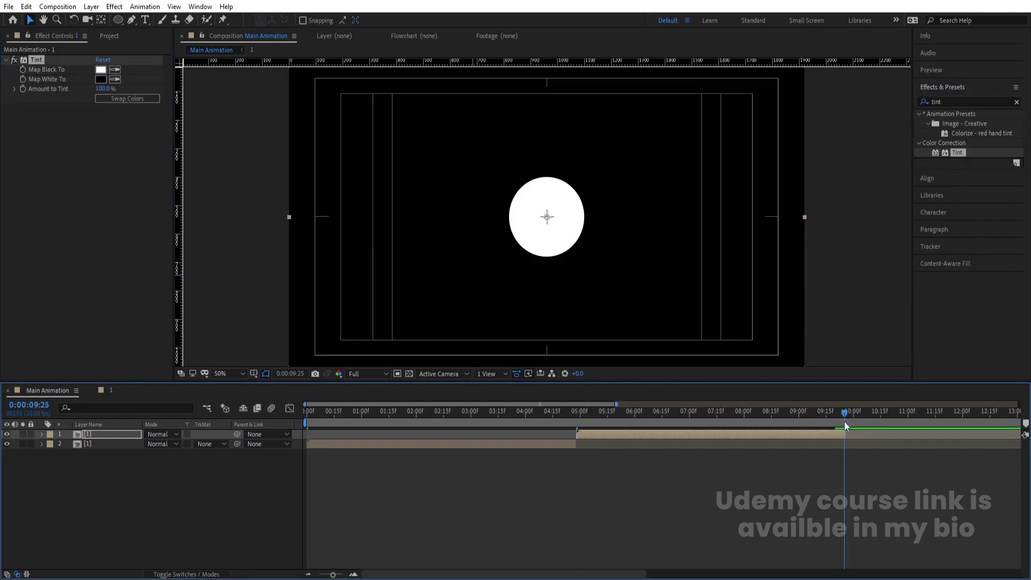
pyautogui.press('n')
pyautogui.press('space')
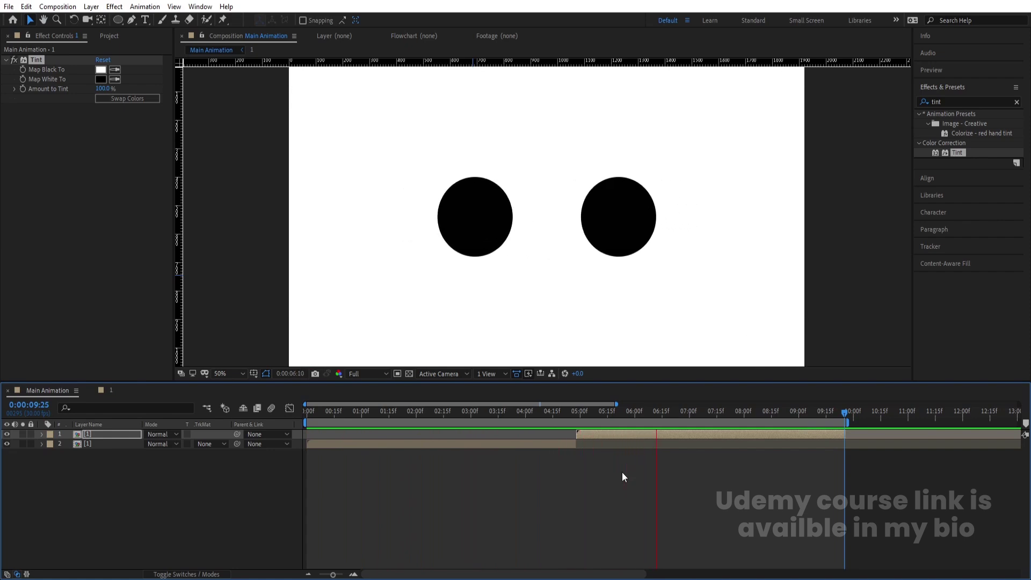
# - Enable motion blur on all layers inside composition 1, then preview the result in Main Animation
pyautogui.click(566, 411)
pyautogui.doubleClick(488, 447)
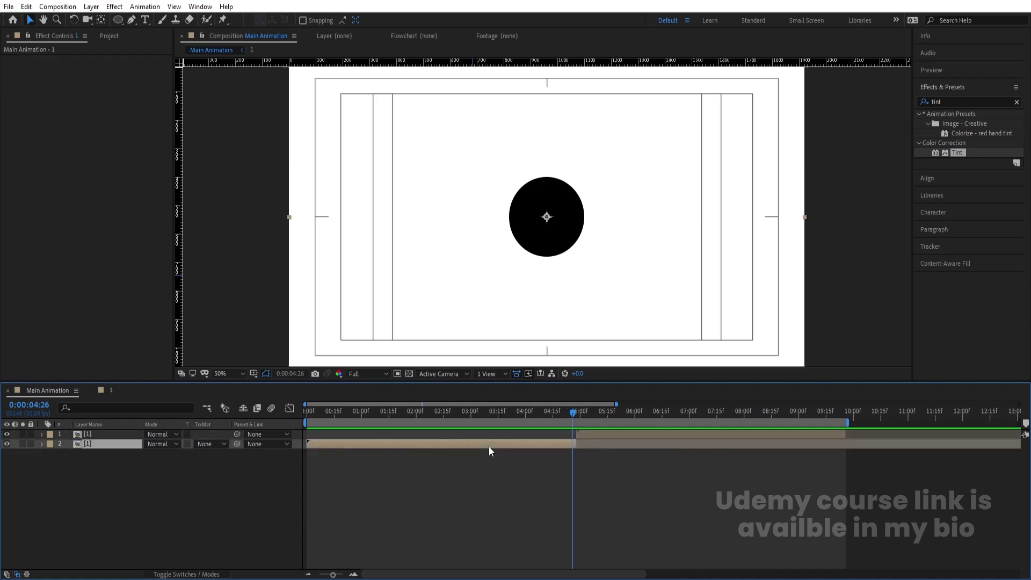
pyautogui.press('F4')
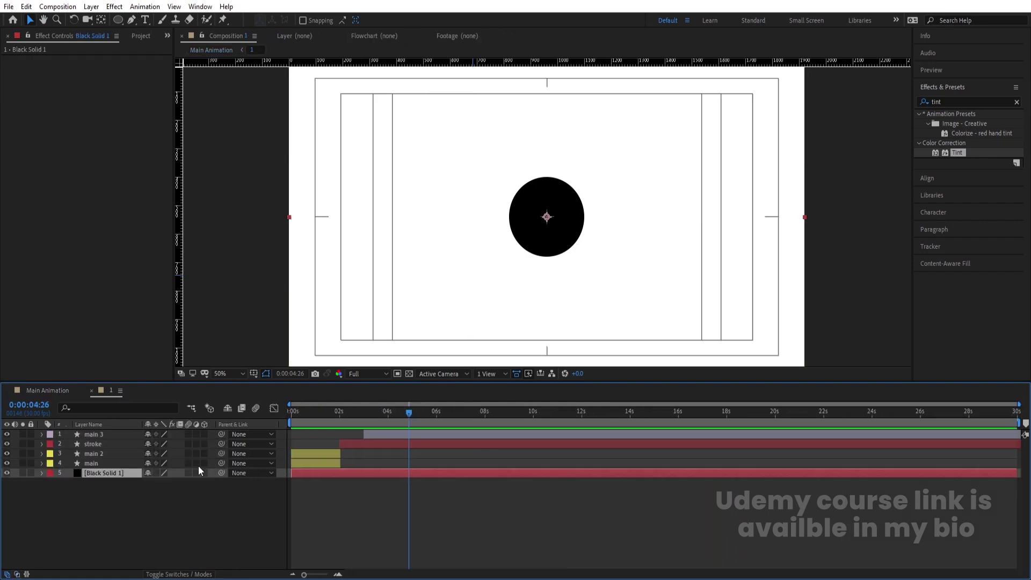
pyautogui.hotkey('ctrl', 'a')
pyautogui.click(52, 390)
pyautogui.press('space')
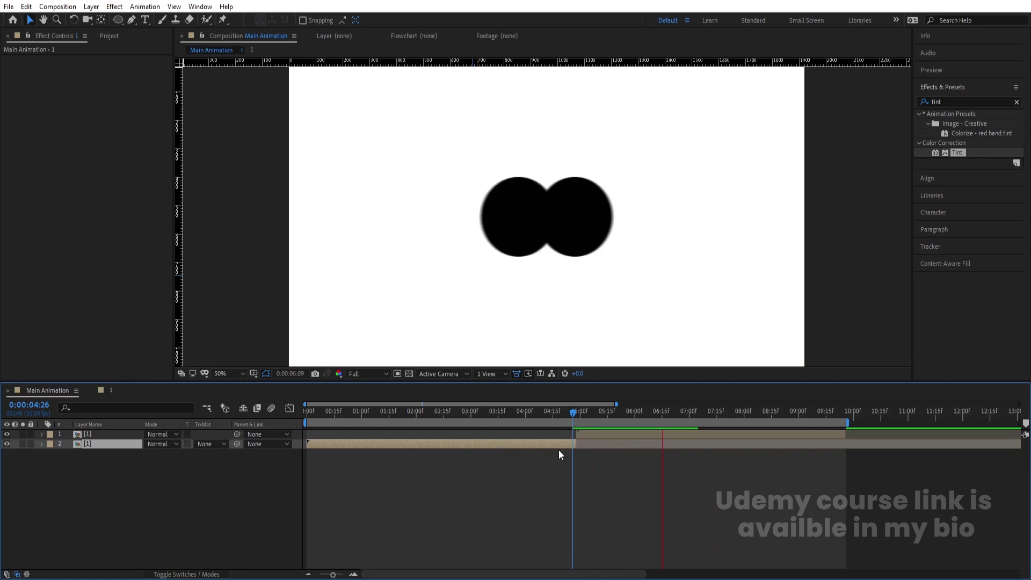
# - Reopen composition 1 and reveal the Position keyframes of main and main 2 at 0:00:02:00 to examine the handover to the stroke
pyautogui.moveTo(588, 413); pyautogui.dragTo(569, 419)
pyautogui.doubleClick(552, 445)
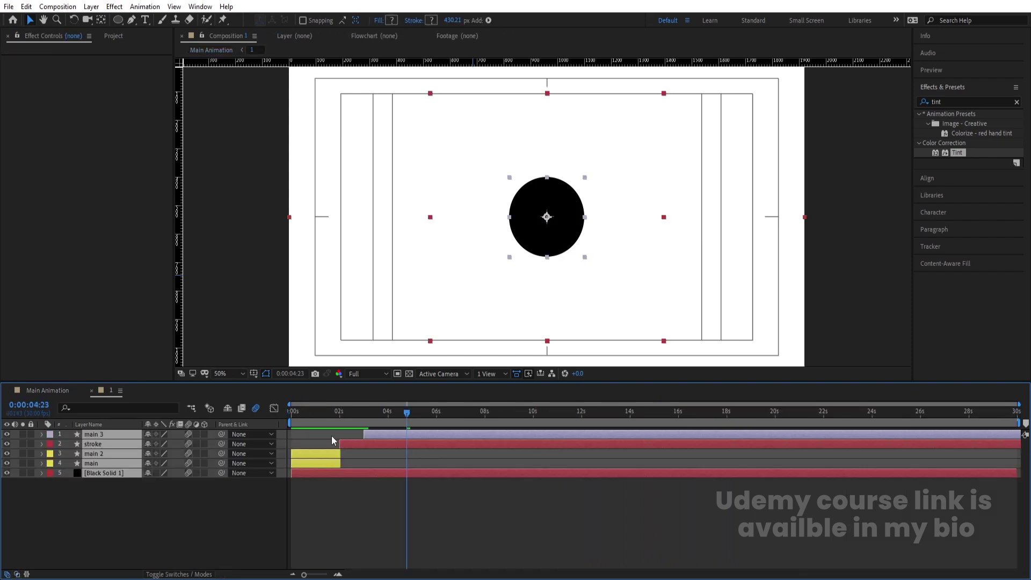
pyautogui.click(338, 421)
pyautogui.scroll(5, 344, 427)
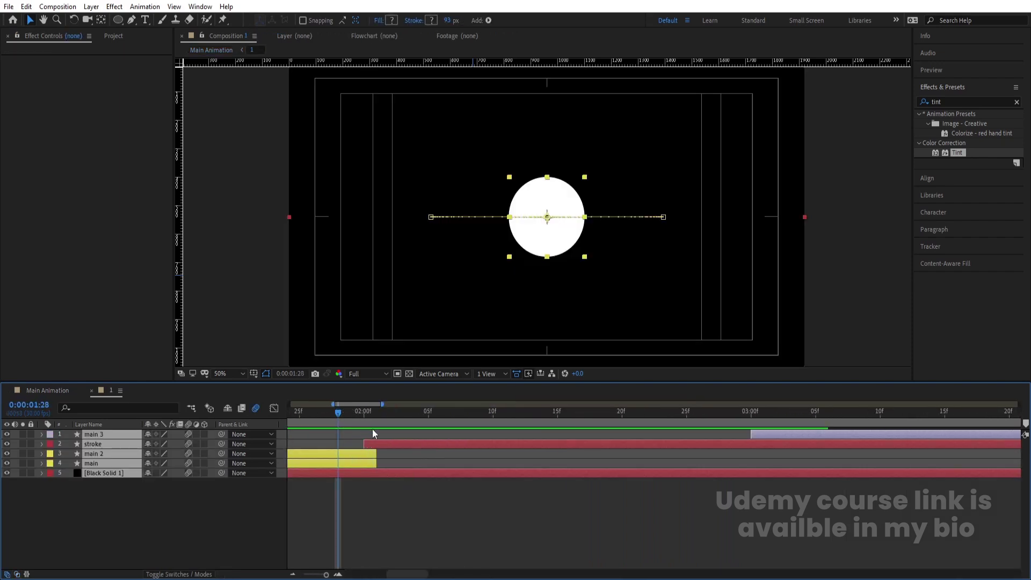
pyautogui.click(364, 417)
pyautogui.moveTo(362, 438); pyautogui.dragTo(373, 465)
pyautogui.hotkey('alt', 'shift', 'p')
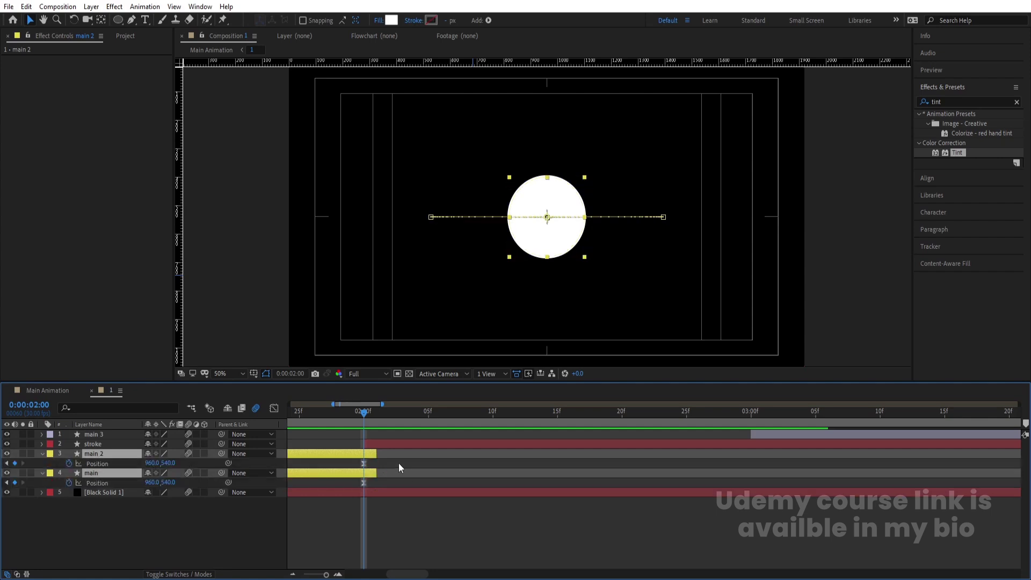
# - Set the stroke layer's Size keyframe at 0:00:02:00 to 0.5, 0.5
pyautogui.click(373, 443)
pyautogui.moveTo(365, 413)
pyautogui.mouseDown()
pyautogui.moveTo(375, 414)
pyautogui.moveTo(346, 410)
pyautogui.moveTo(365, 412)
pyautogui.mouseUp()
pyautogui.press('u')
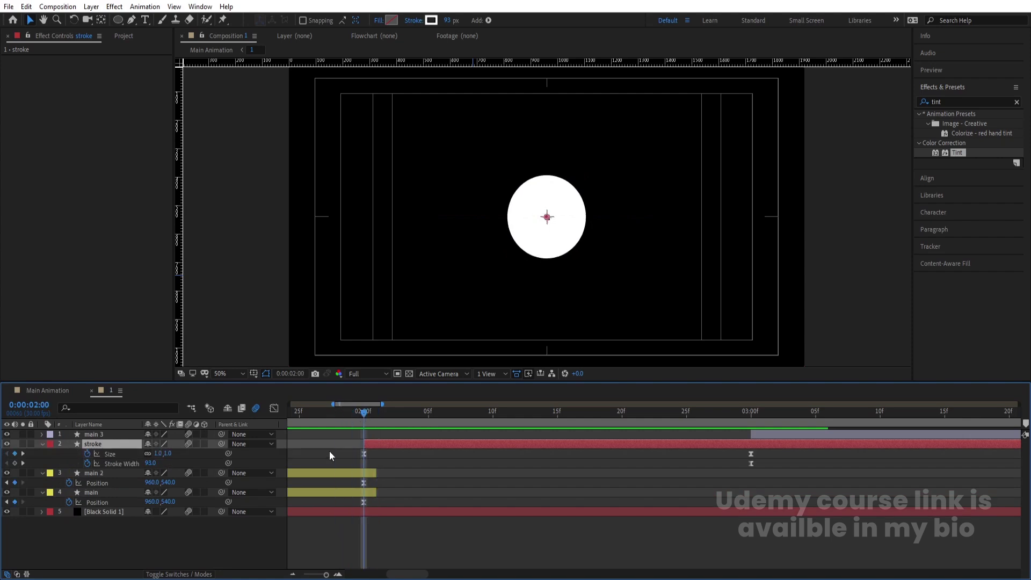
pyautogui.click(159, 454)
pyautogui.write('0.5')
pyautogui.press('Return')
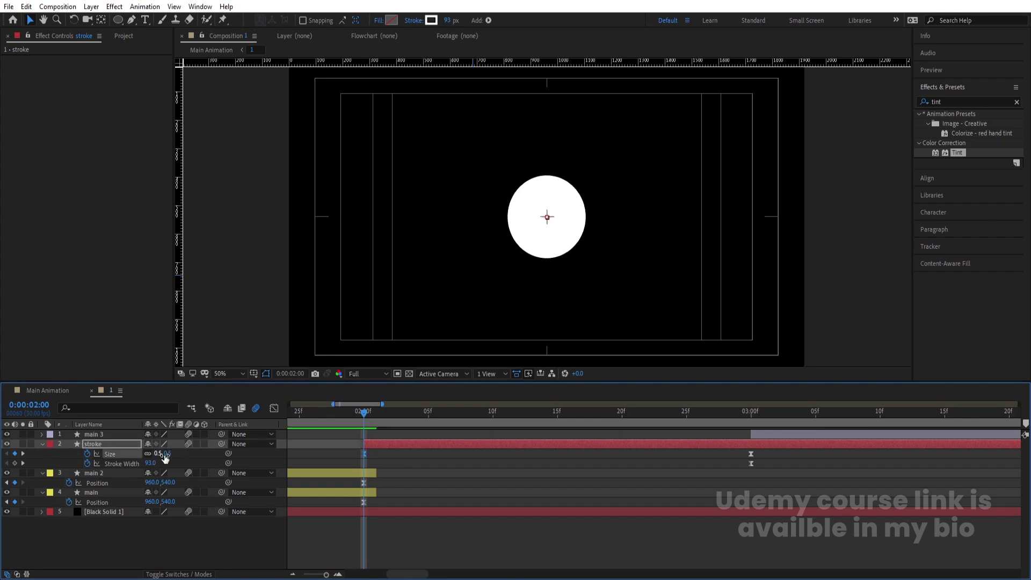
# - Preview the circle-to-stroke transition from 0:00:01:29, then play the sequence in Main Animation
pyautogui.press('space')
pyautogui.click(350, 411)
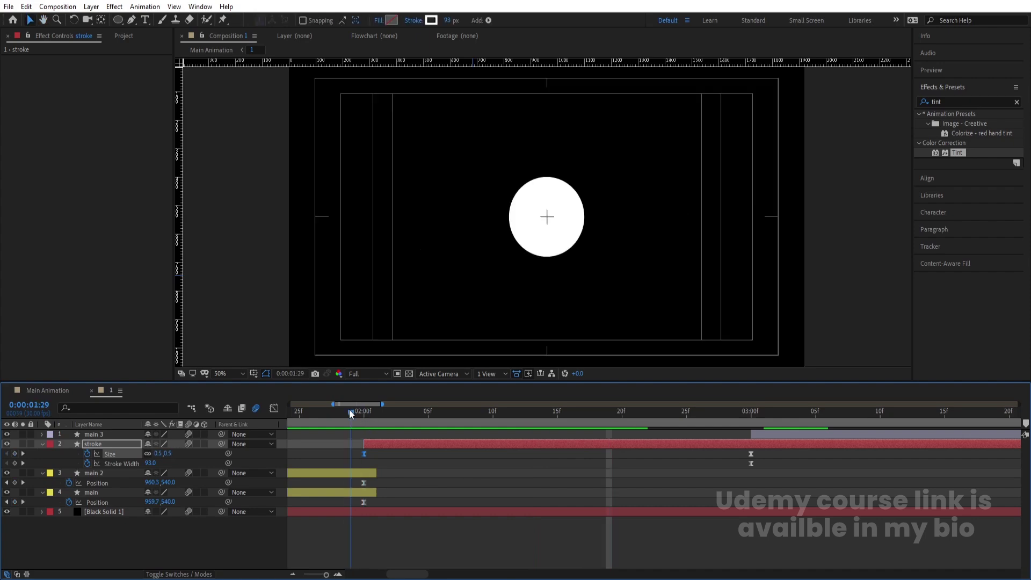
pyautogui.press('space')
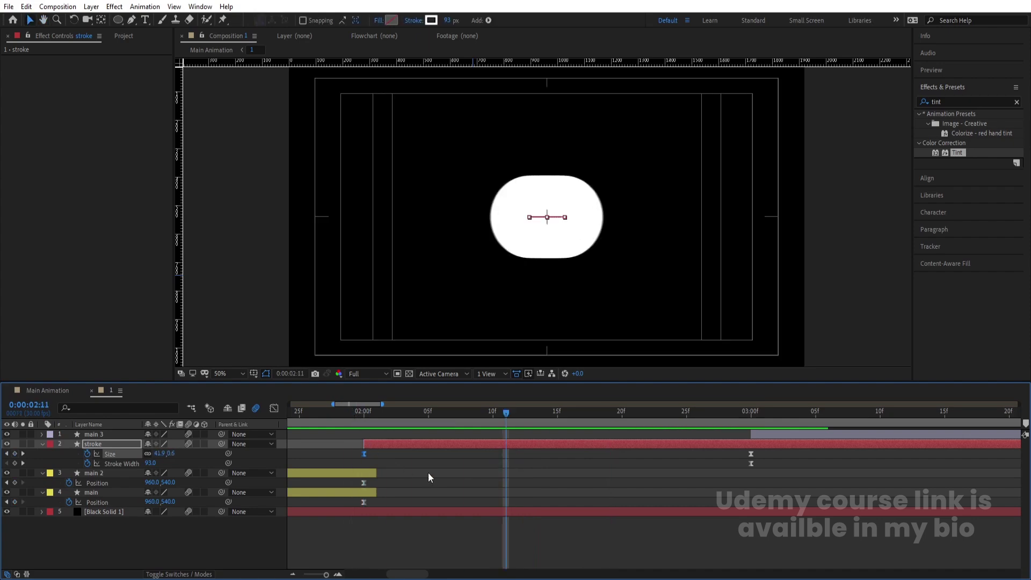
pyautogui.click(428, 476)
pyautogui.click(64, 392)
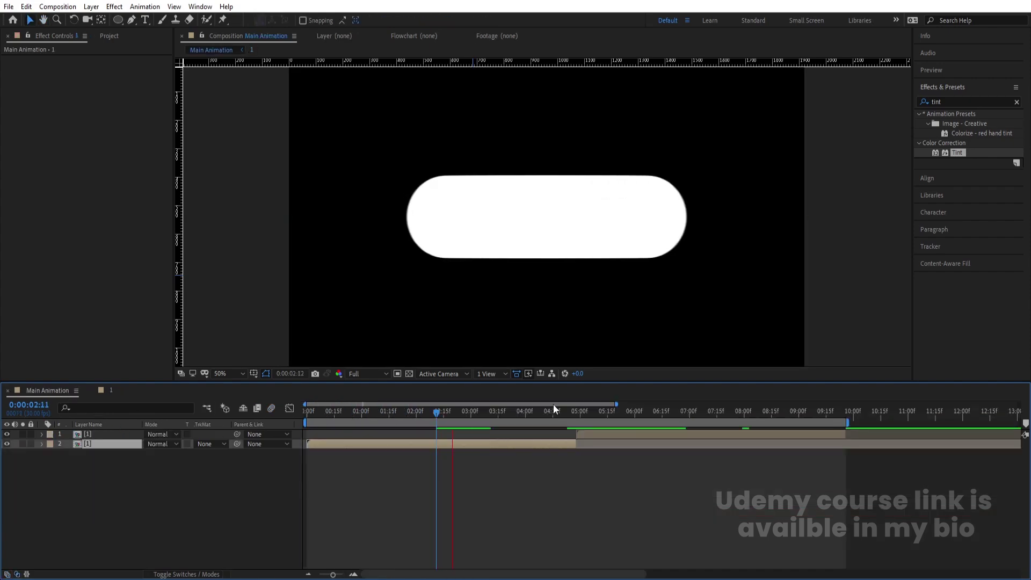